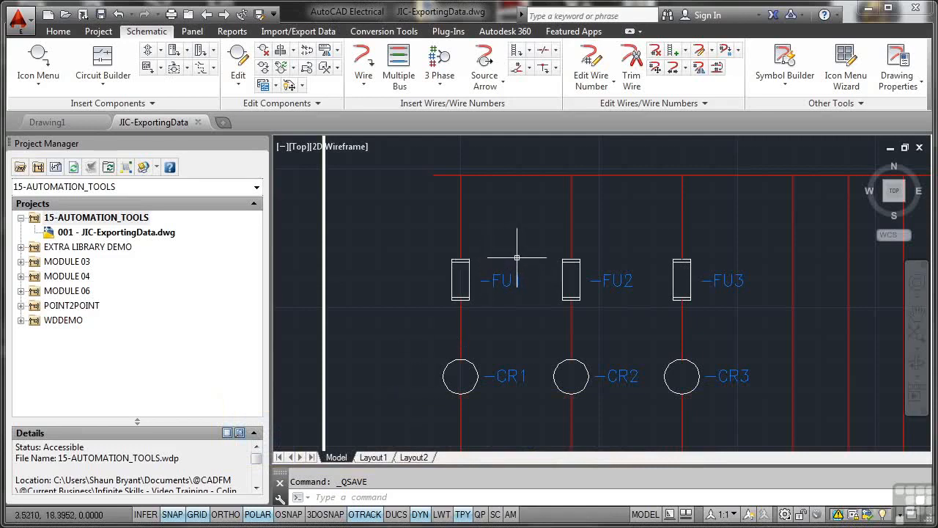
- Assign the BUSSMANN JKS-1 1 A fuse from the parts catalog to component FU1
scroll(517, 257, "down", 4)
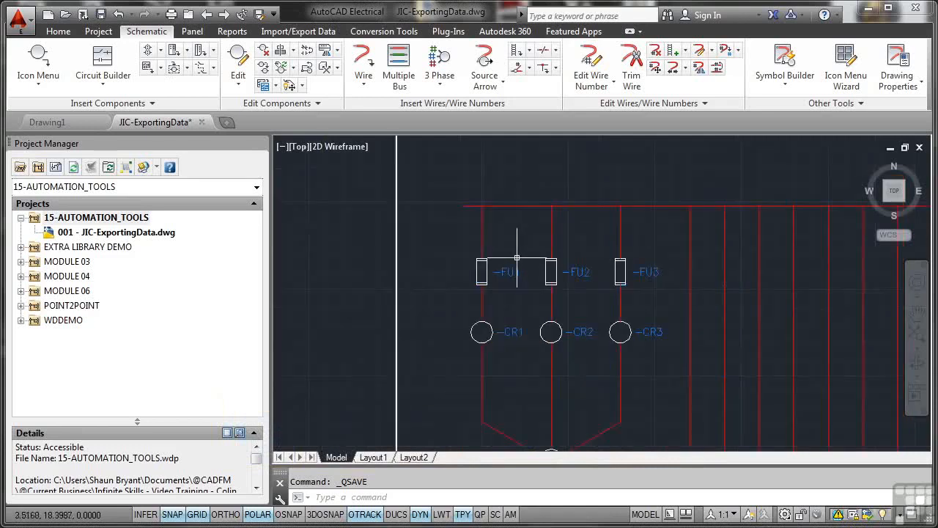
middle_click_drag(530, 293, 532, 250)
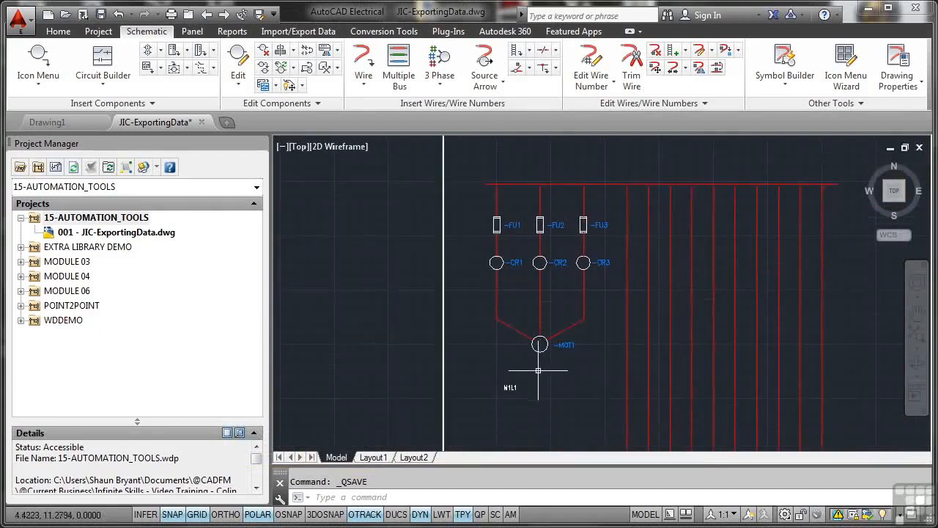
scroll(516, 297, "up", 2)
middle_click_drag(528, 247, 518, 318)
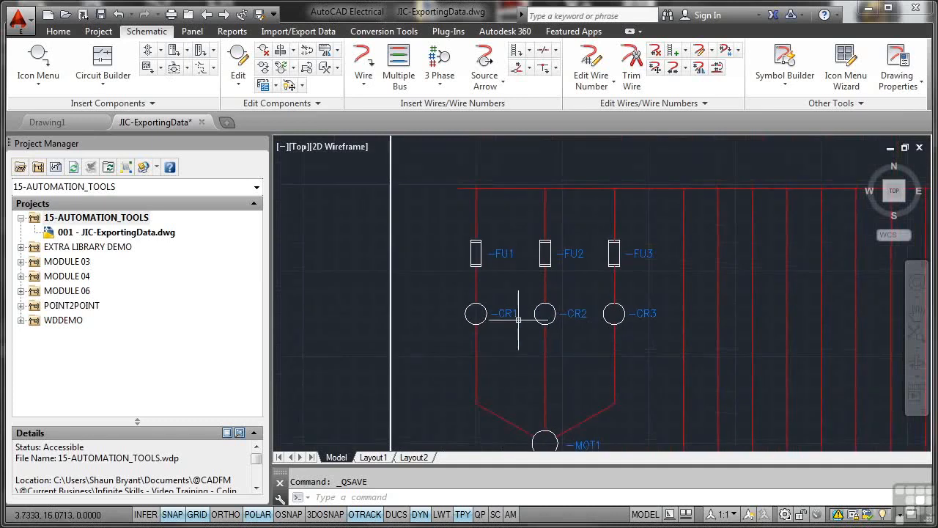
left_click(477, 253)
right_click(478, 255)
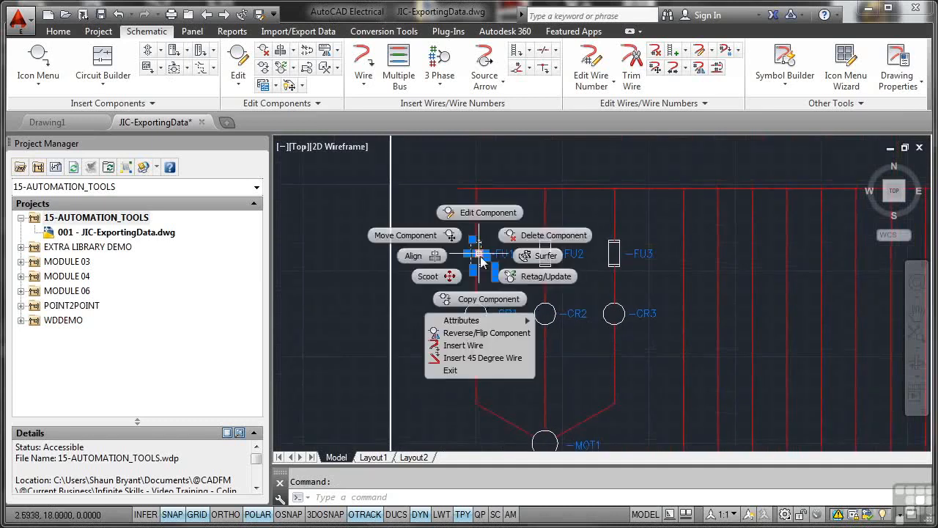
left_click(484, 215)
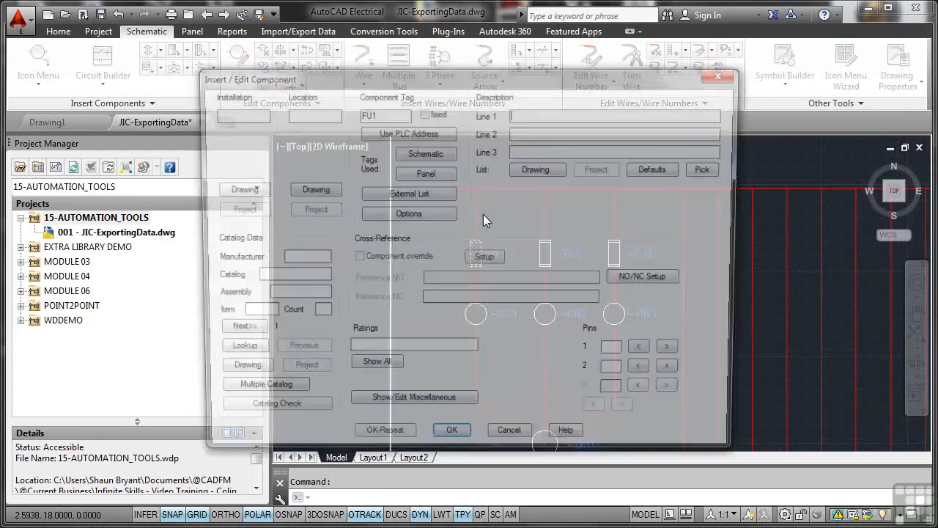
left_click(235, 352)
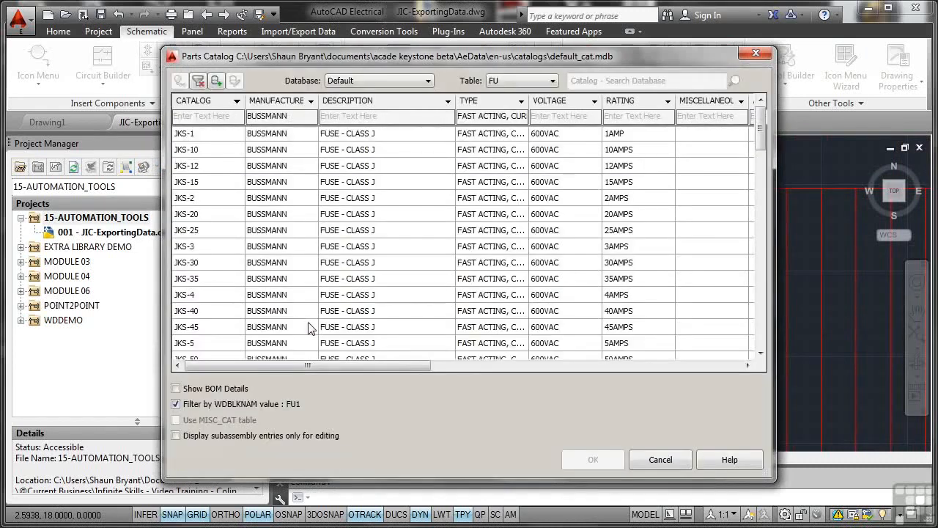
left_click(215, 138)
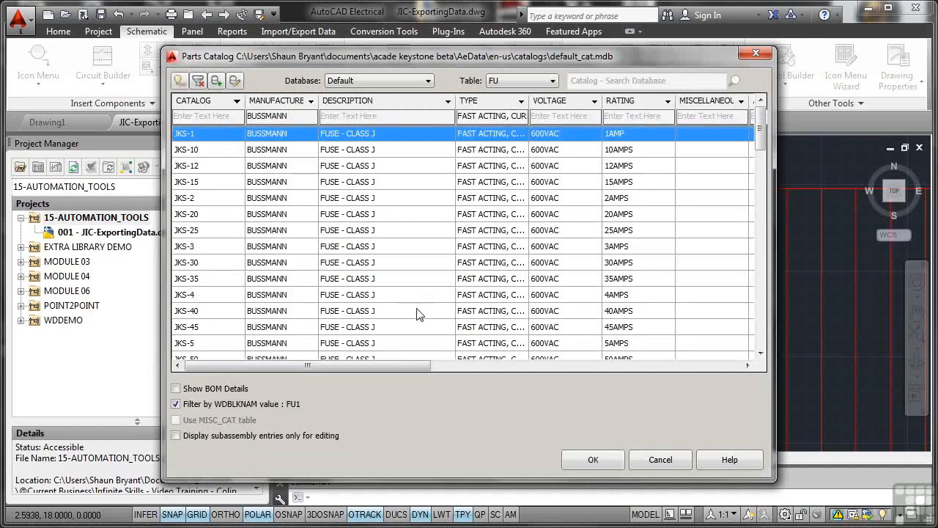
left_click(593, 459)
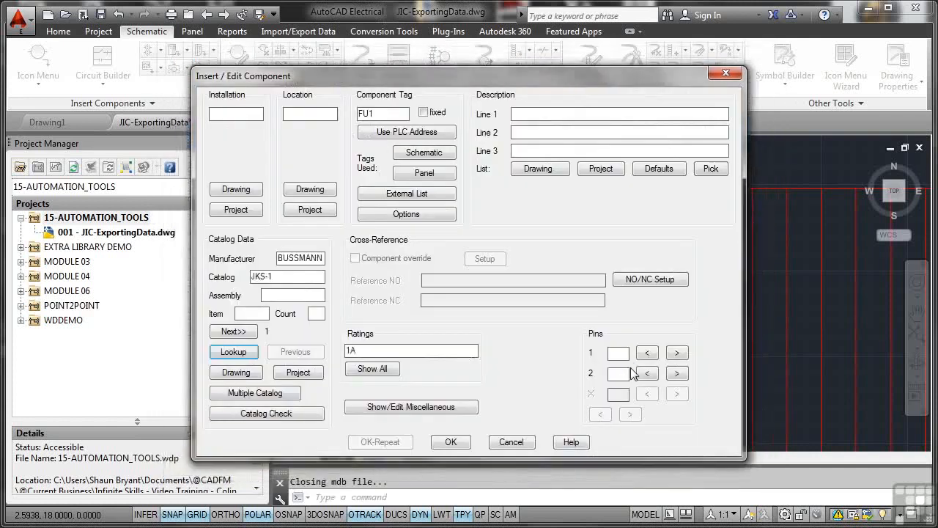
left_click(454, 442)
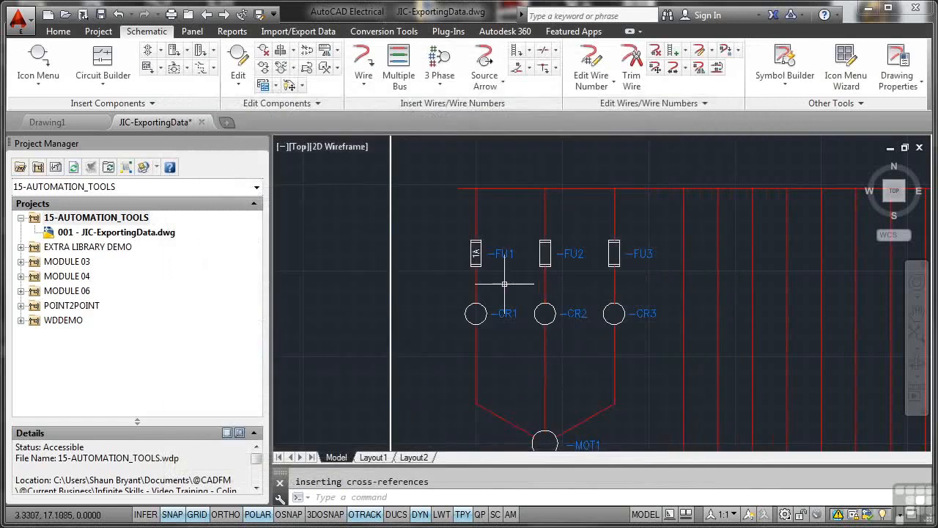
- Assign the BUSSMANN JKS-1 1 A fuse from the parts catalog to component FU2
right_click(545, 253)
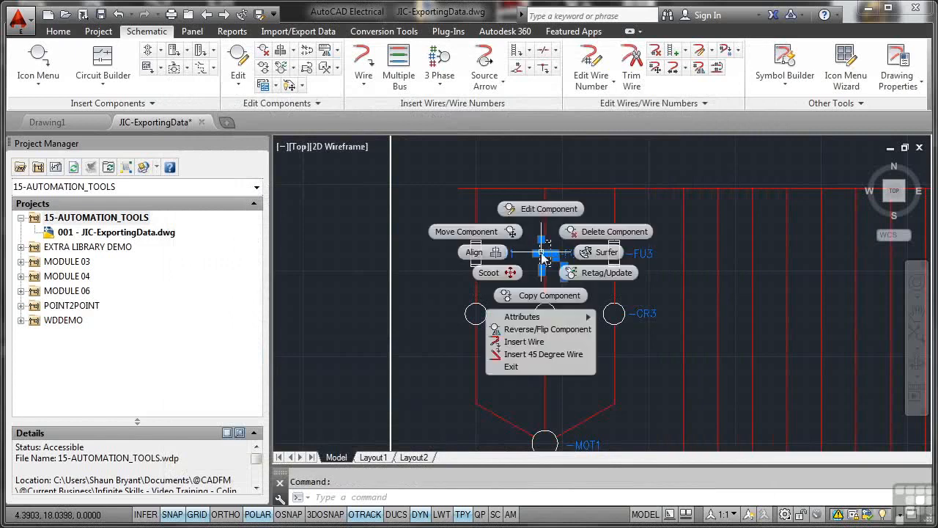
left_click(544, 213)
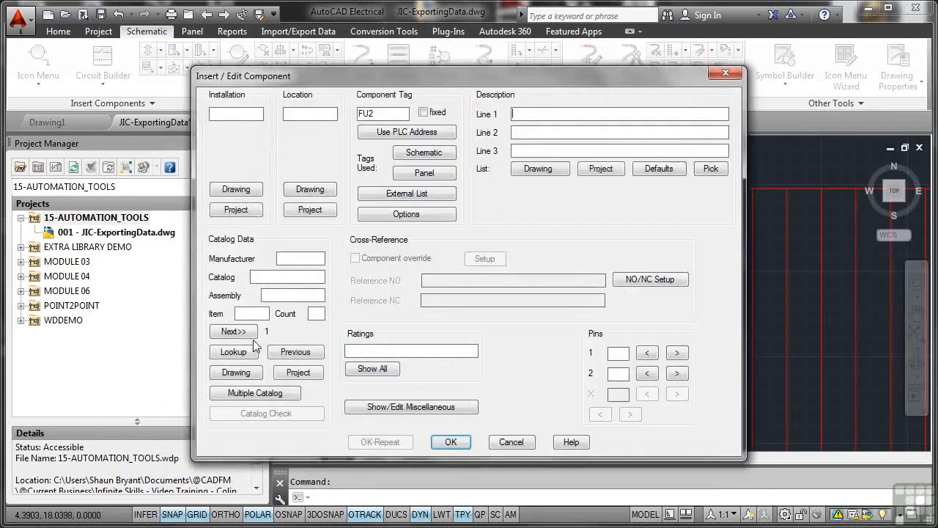
left_click(235, 351)
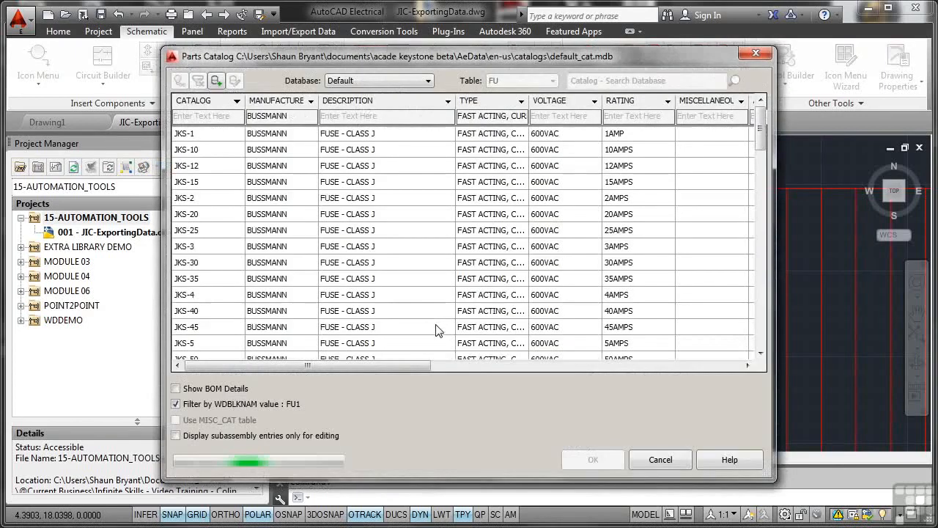
left_click(217, 134)
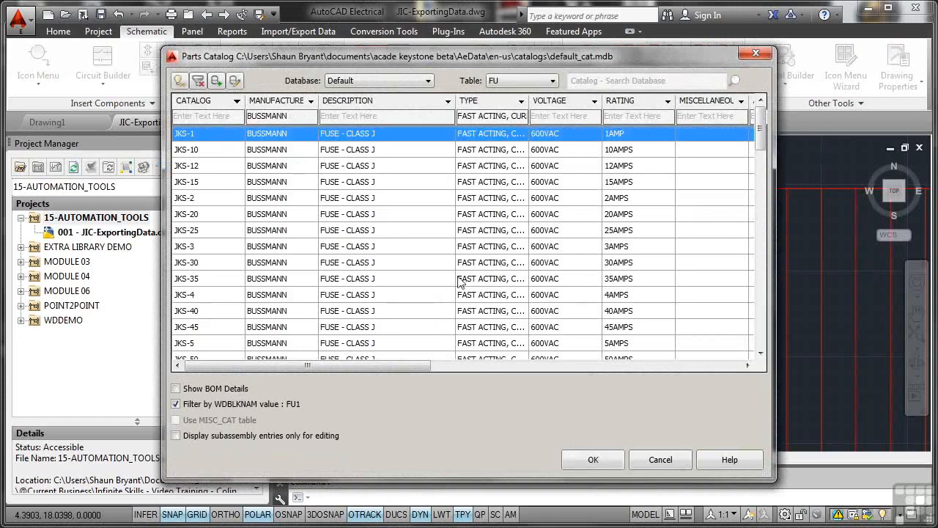
left_click(587, 458)
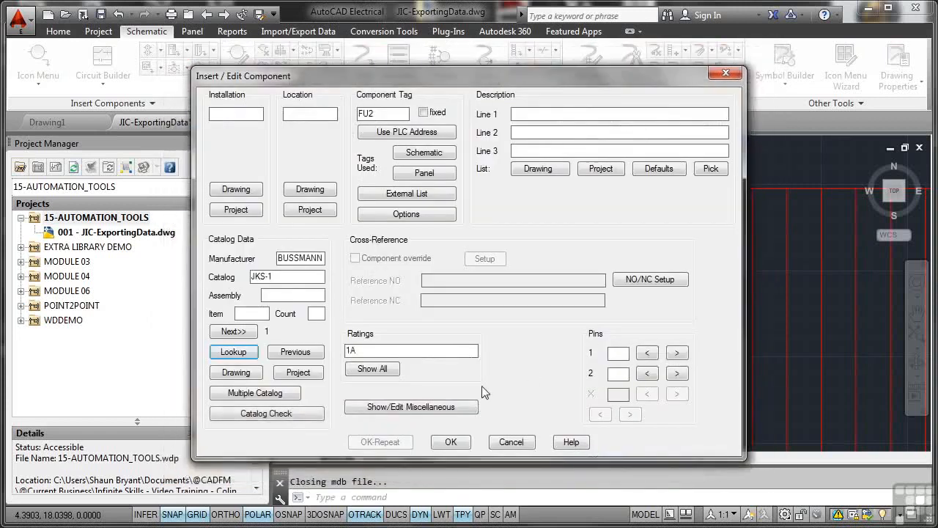
left_click(452, 442)
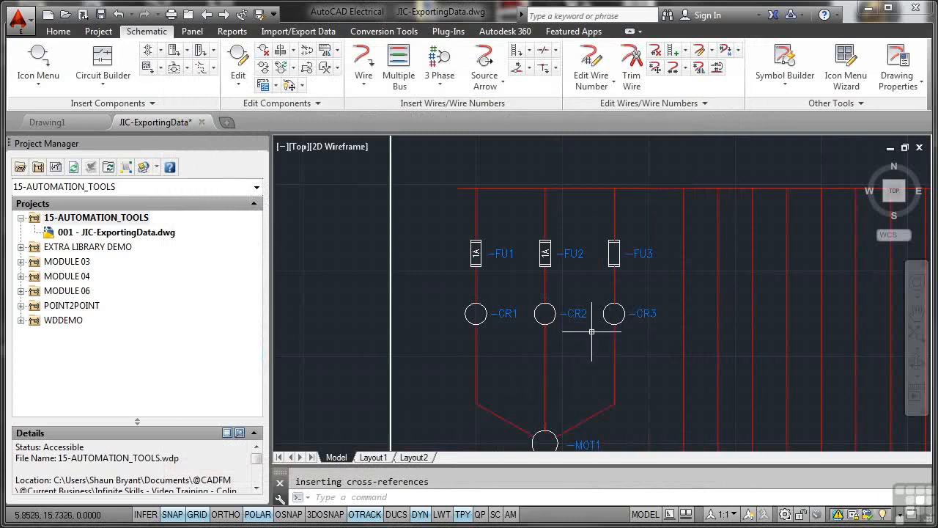
- Assign the BUSSMANN JKS-1 1 A fuse from the parts catalog to component FU3
left_click(612, 250)
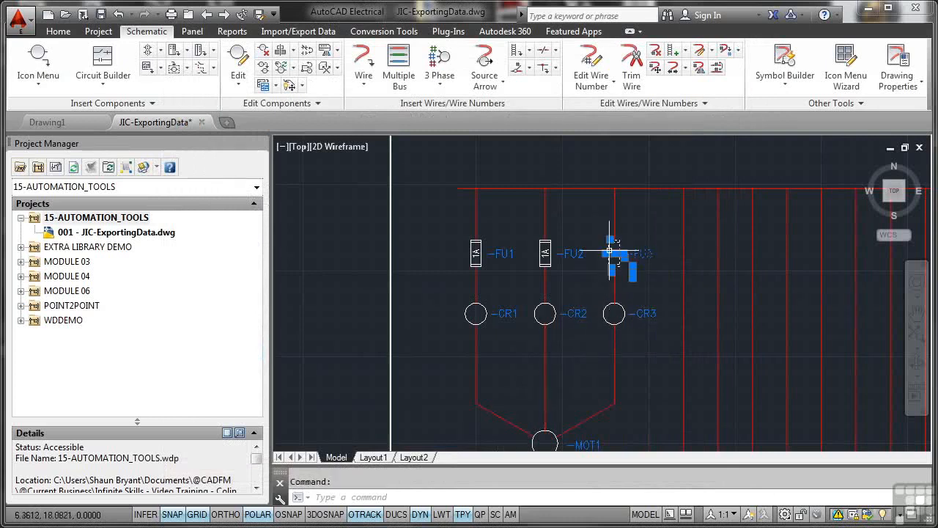
right_click(612, 252)
left_click(614, 208)
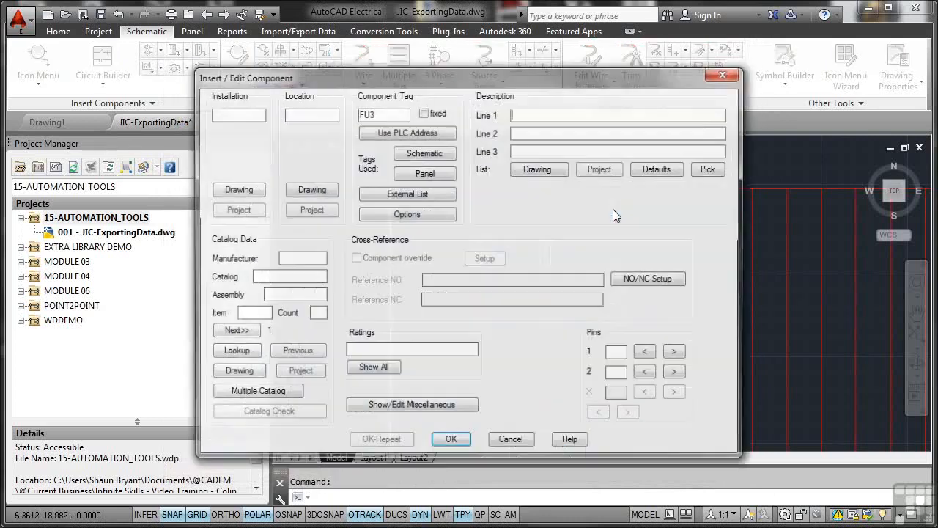
left_click(233, 352)
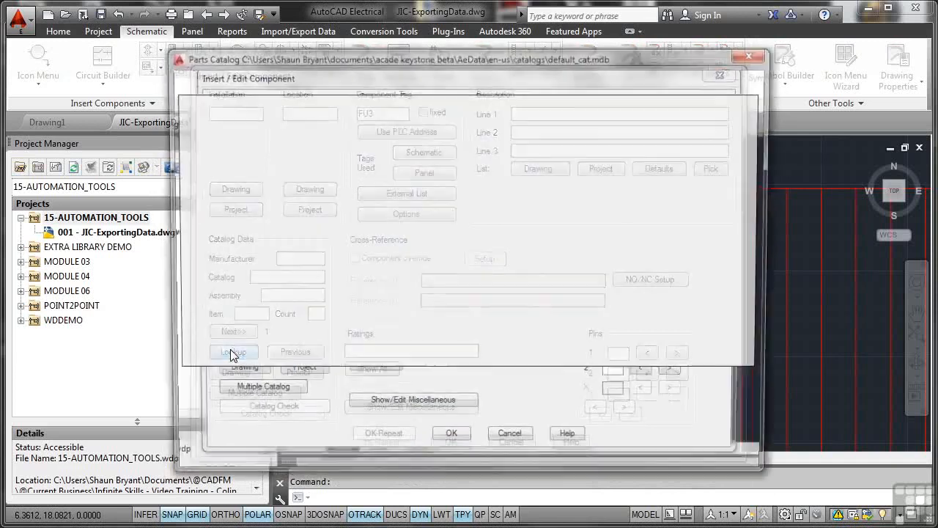
left_click(210, 134)
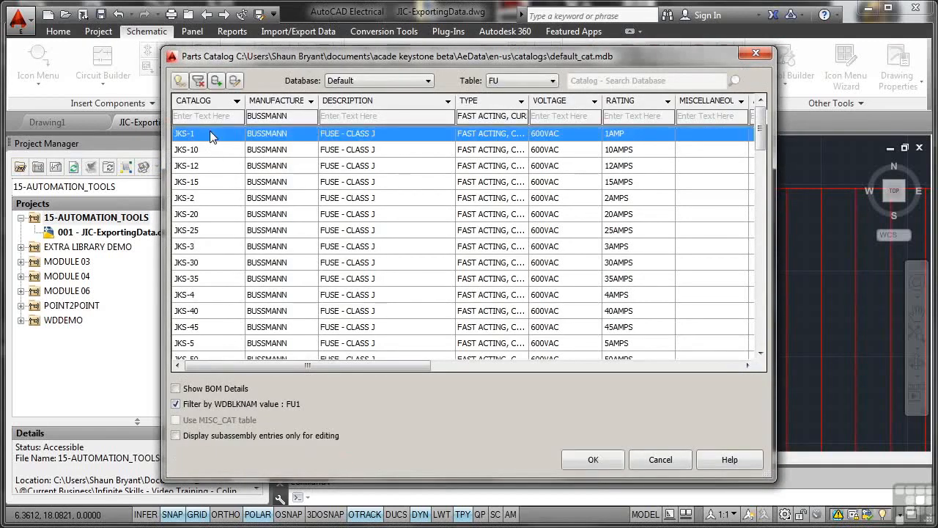
left_click(594, 460)
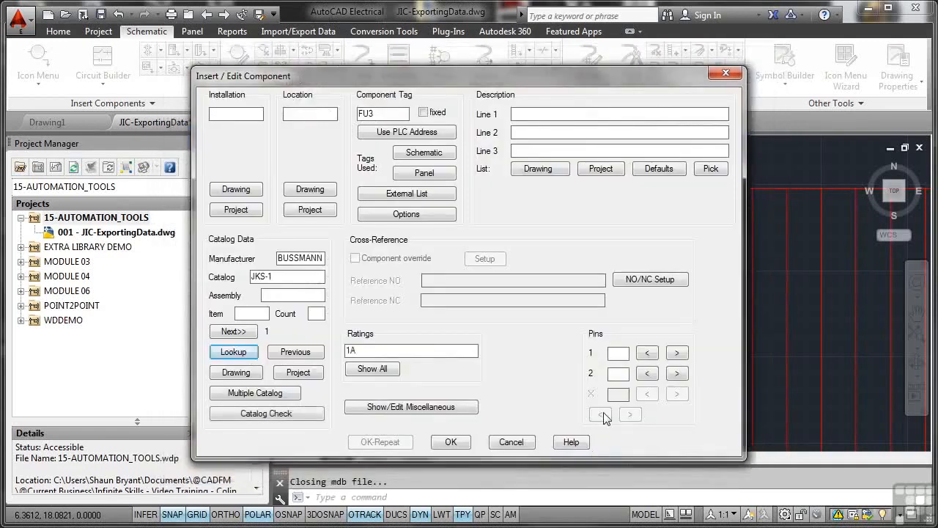
left_click(445, 445)
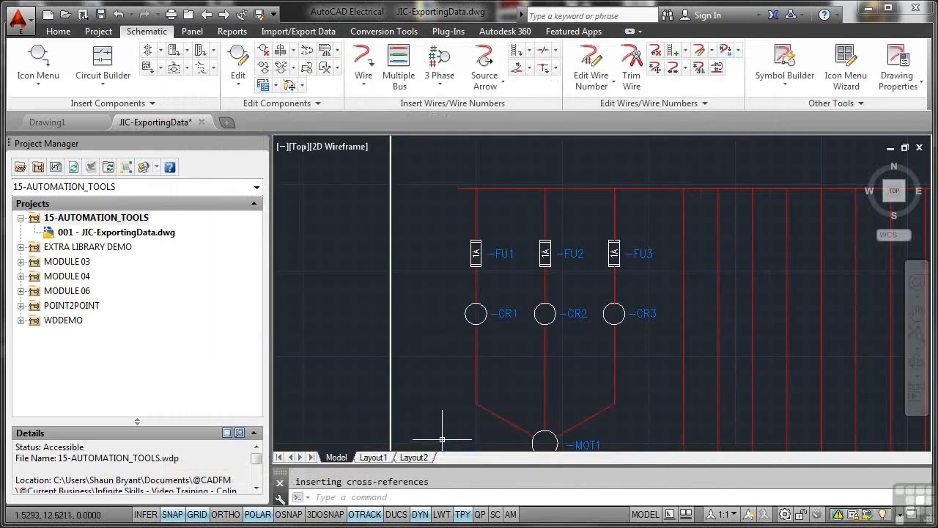
- Assign the AB 700-P800A1 type P relay from the parts catalog to CR1 and acknowledge the pin list alert
left_click(476, 312)
right_click(477, 309)
left_click(493, 266)
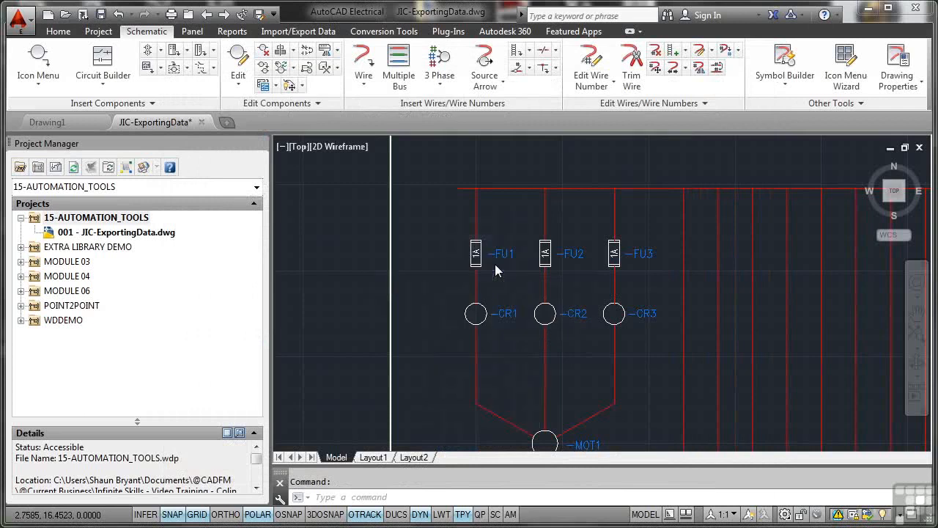
left_click(234, 352)
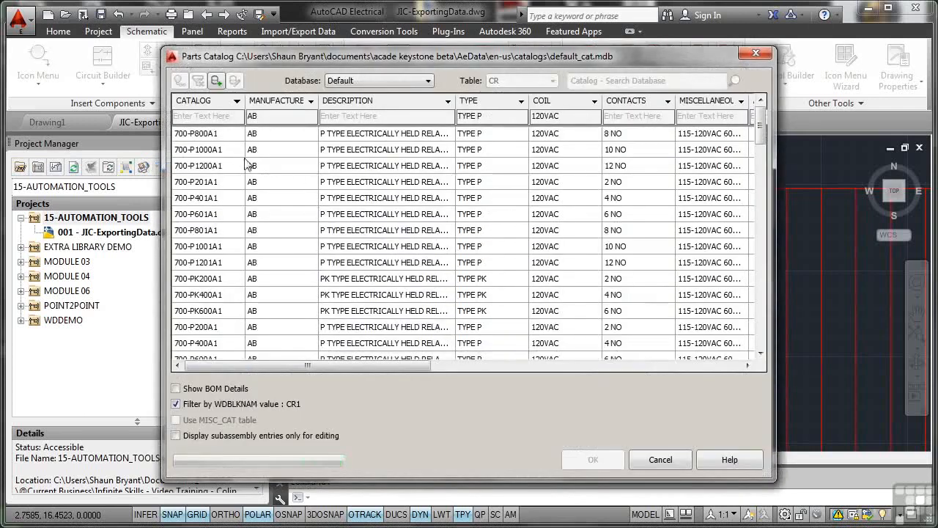
left_click(227, 134)
left_click(604, 458)
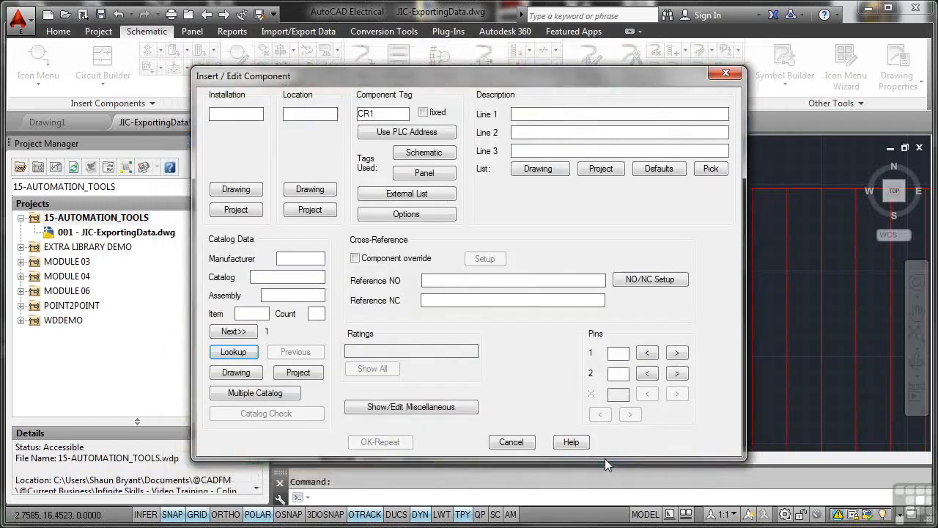
left_click(450, 442)
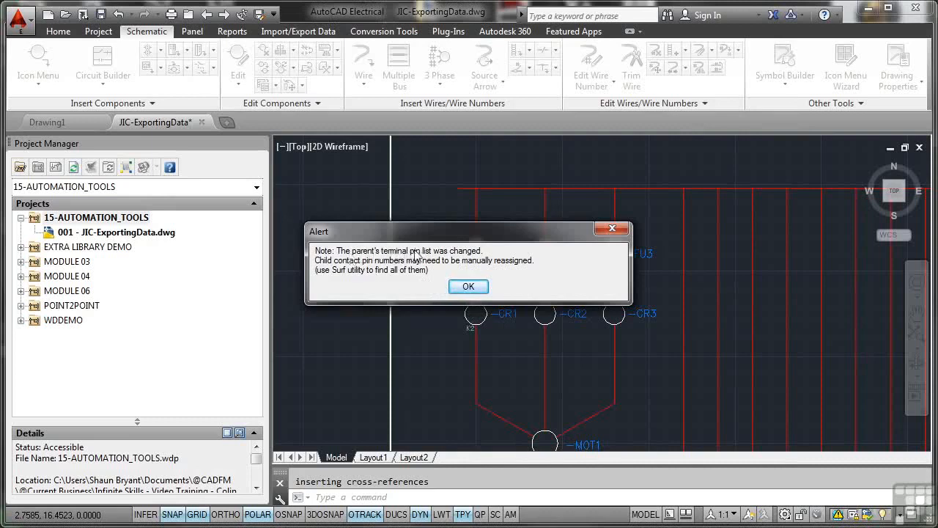
left_click(468, 286)
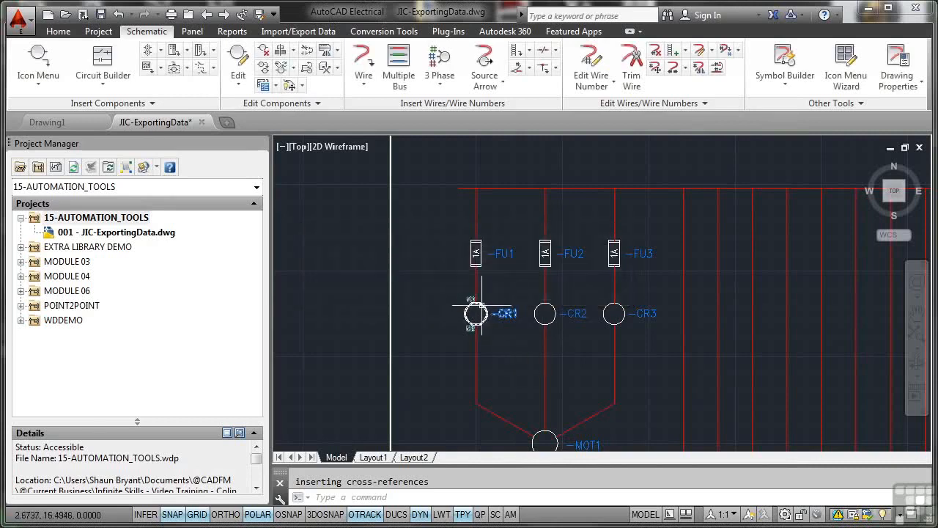
- Assign the AB 700-P800A1 type P relay from the parts catalog to CR2 and acknowledge the pin list alert
right_click(538, 312)
left_click(537, 266)
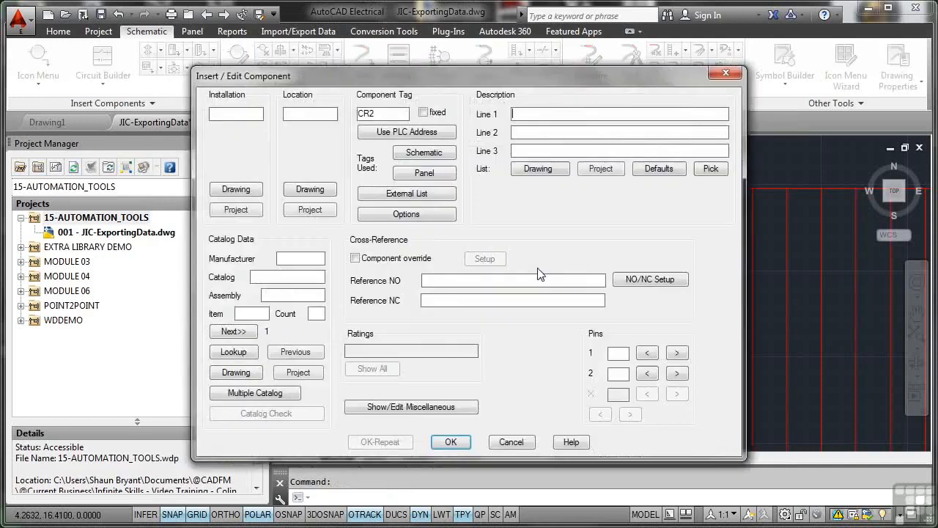
left_click(233, 352)
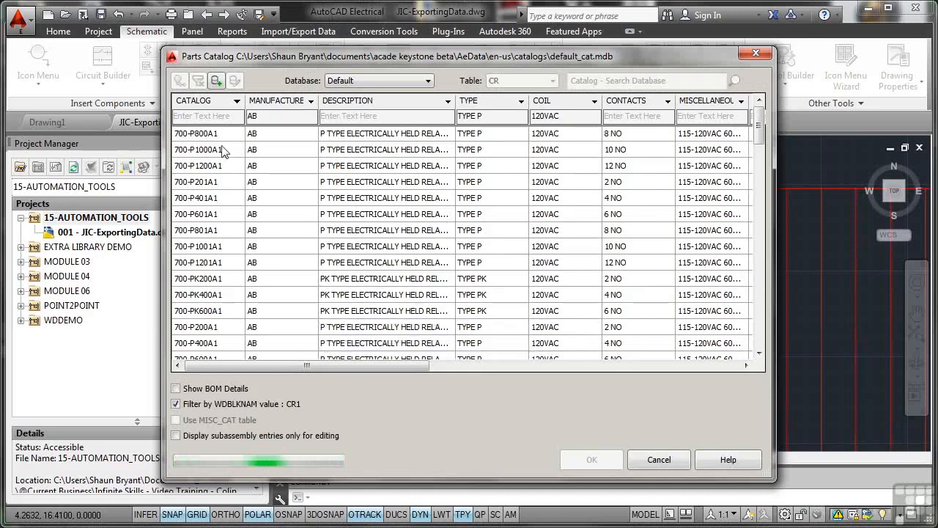
left_click(220, 136)
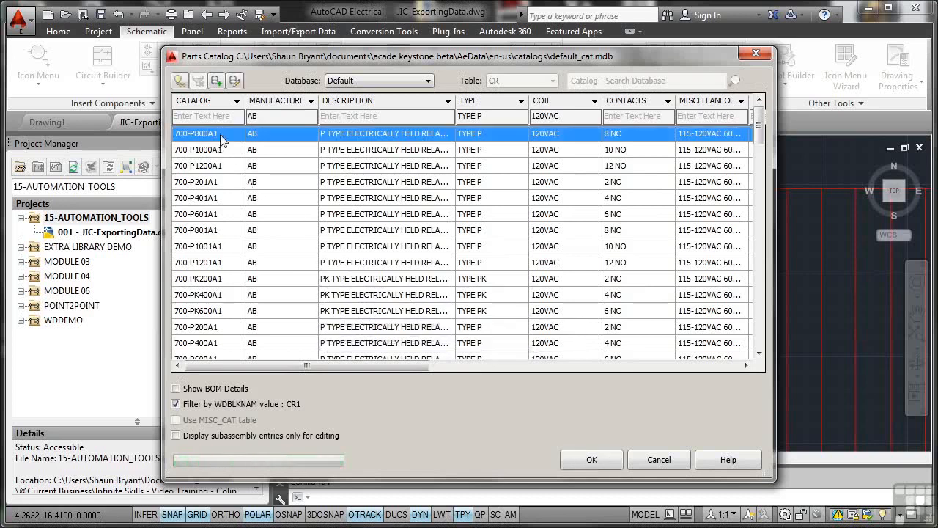
left_click(591, 459)
left_click(453, 442)
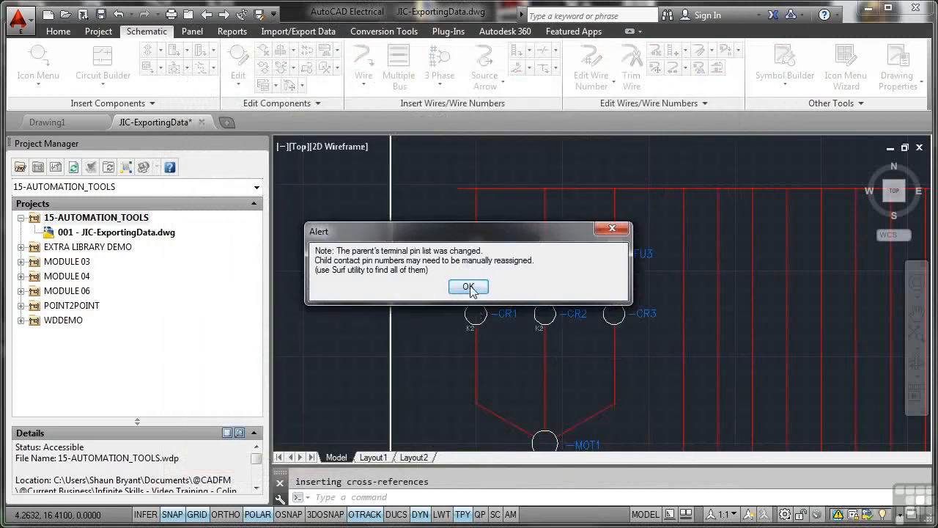
left_click(469, 286)
left_click(610, 313)
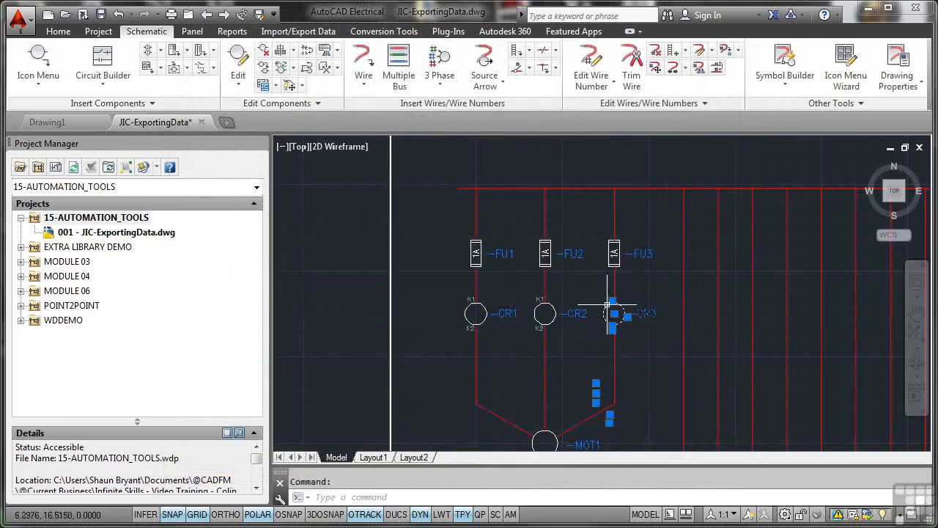
right_click(609, 312)
left_click(615, 262)
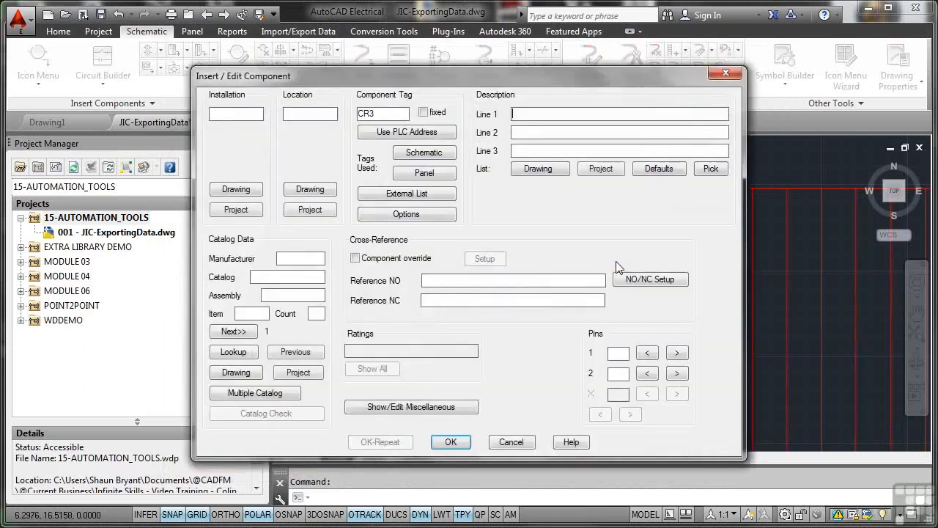
left_click(448, 441)
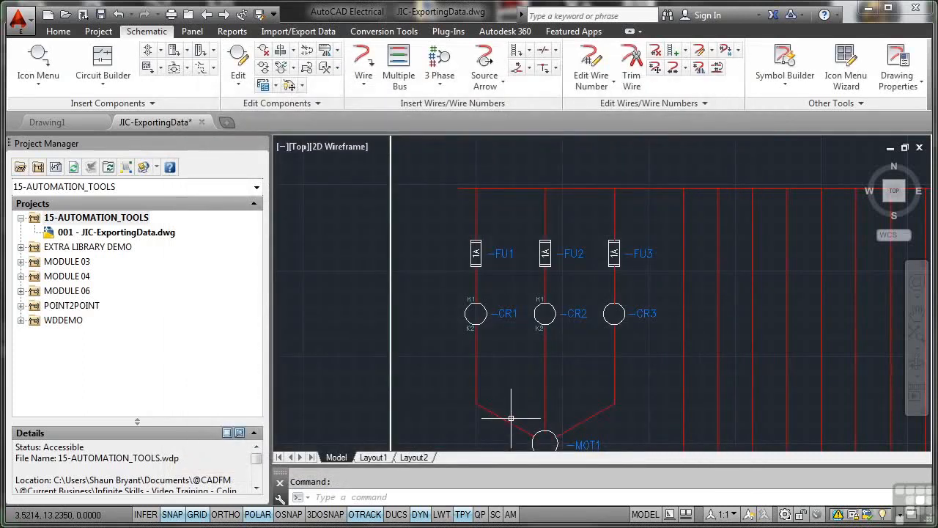
- Assign the AB 700-P800A1 type P relay from the parts catalog to CR3 and acknowledge the pin list alert
left_click(606, 321)
right_click(607, 321)
left_click(612, 288)
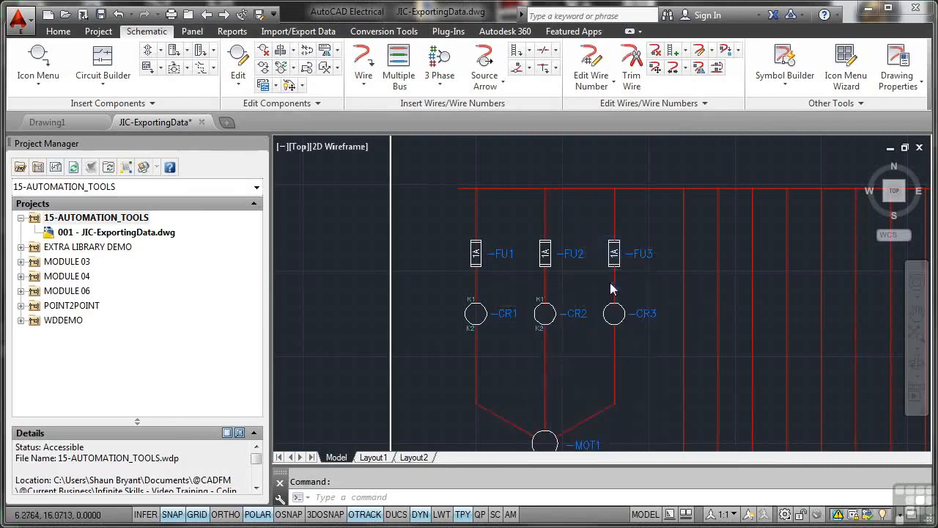
left_click(233, 353)
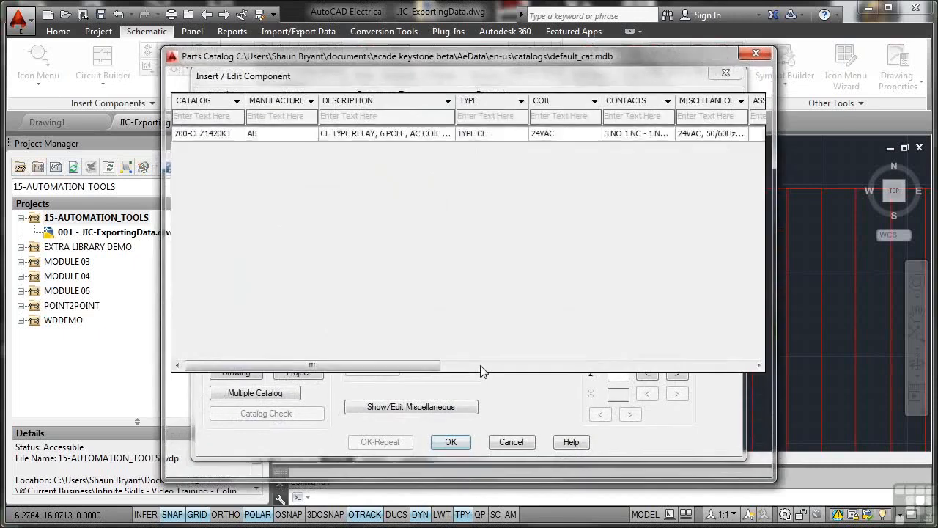
left_click(221, 139)
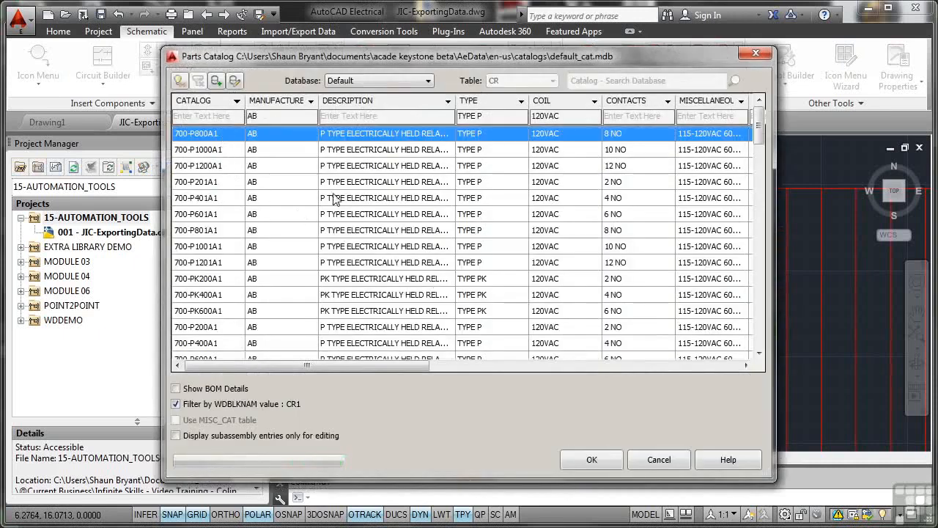
left_click(590, 461)
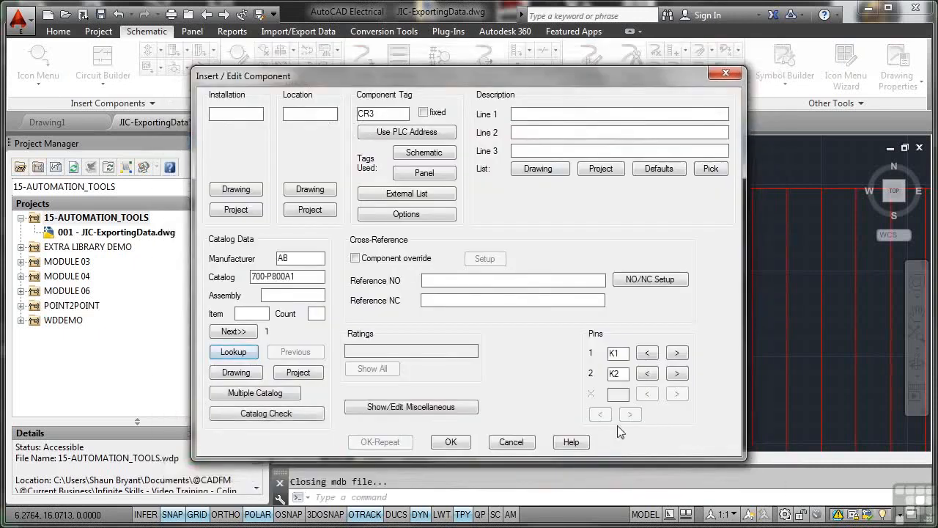
left_click(454, 442)
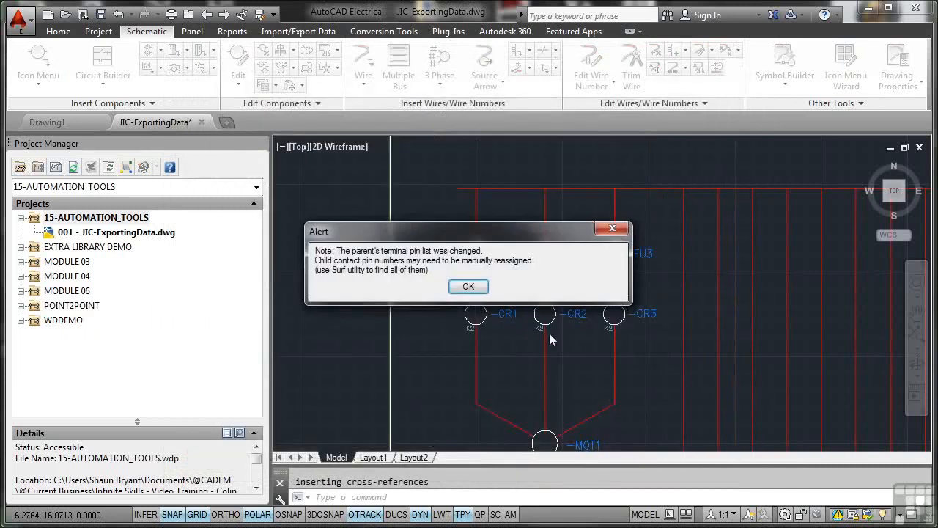
left_click(477, 291)
- Assign the AB 1329RS-ZA00218VNC 2HP AC motor from the parts catalog to component MOT1
mouse_move(554, 335)
middle_mouse_down()
mouse_move(554, 283)
mouse_move(574, 256)
middle_mouse_up()
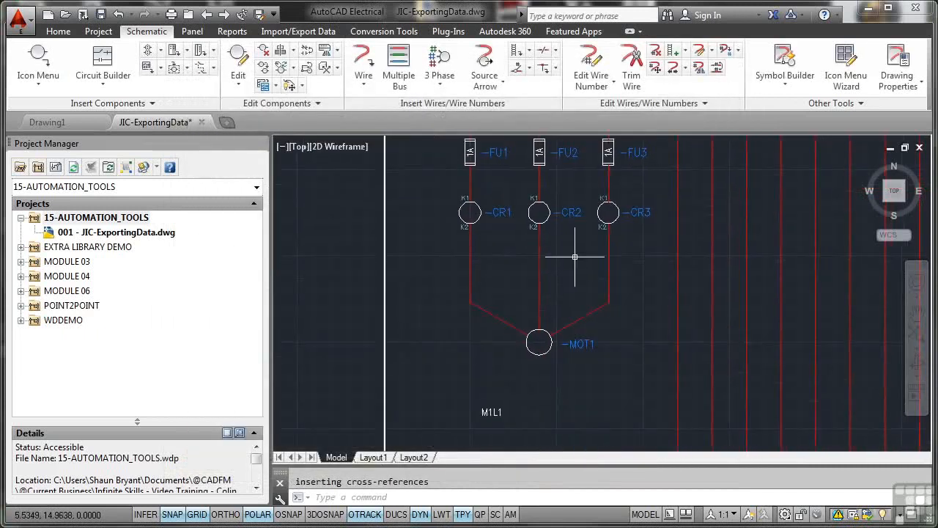
right_click(543, 335)
left_click(549, 290)
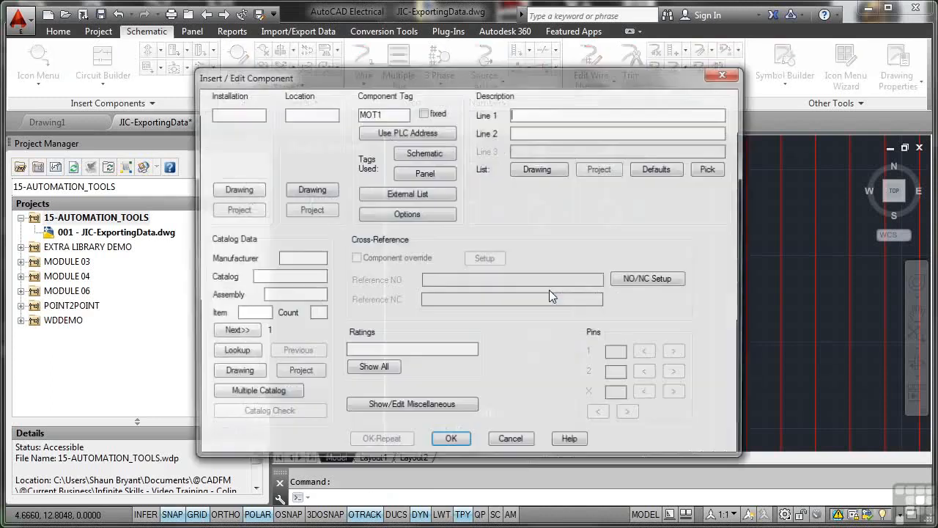
left_click(233, 352)
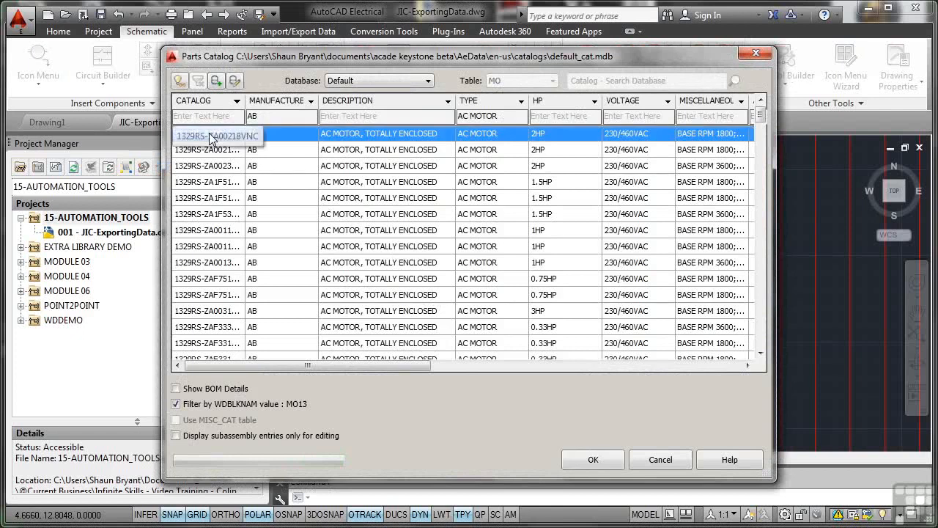
left_click(593, 460)
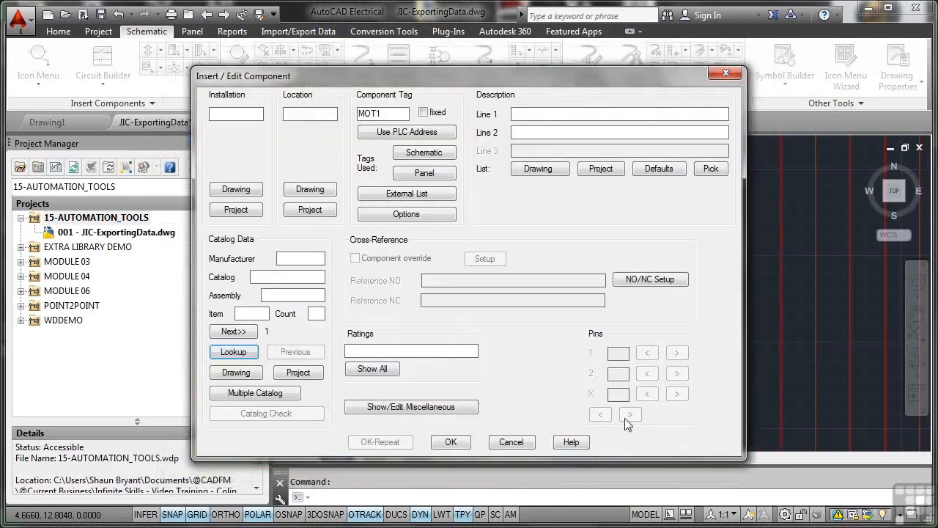
left_click(451, 442)
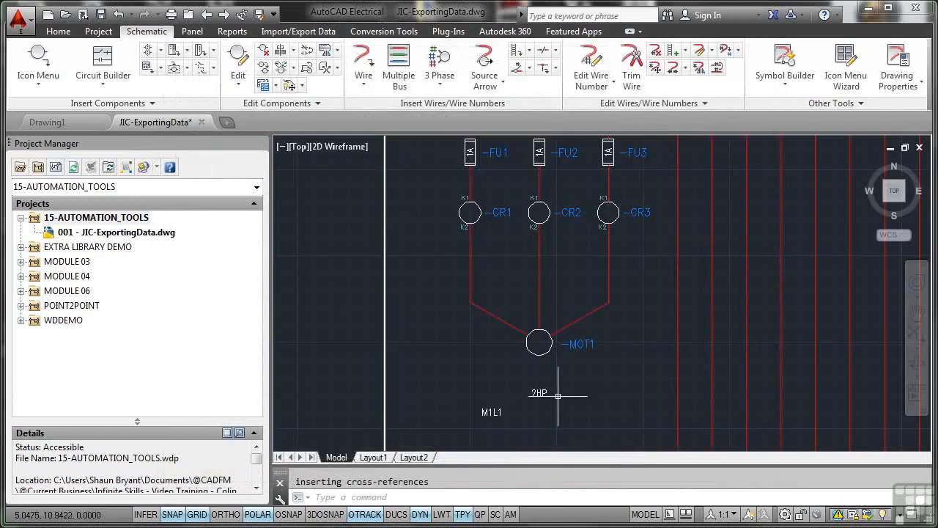
- Set up a spreadsheet export of the General data category for the active drawing in Excel file format
scroll(570, 321, "down", 1)
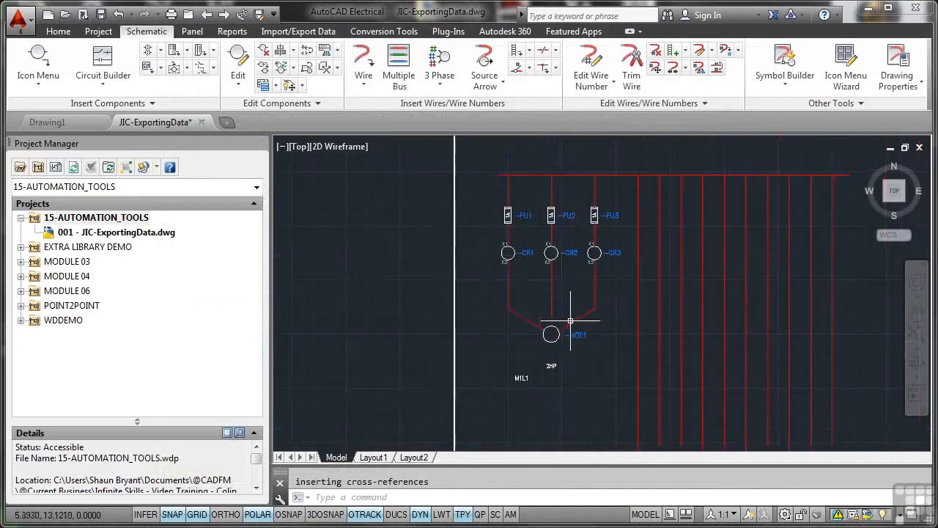
middle_click_drag(572, 272, 561, 328)
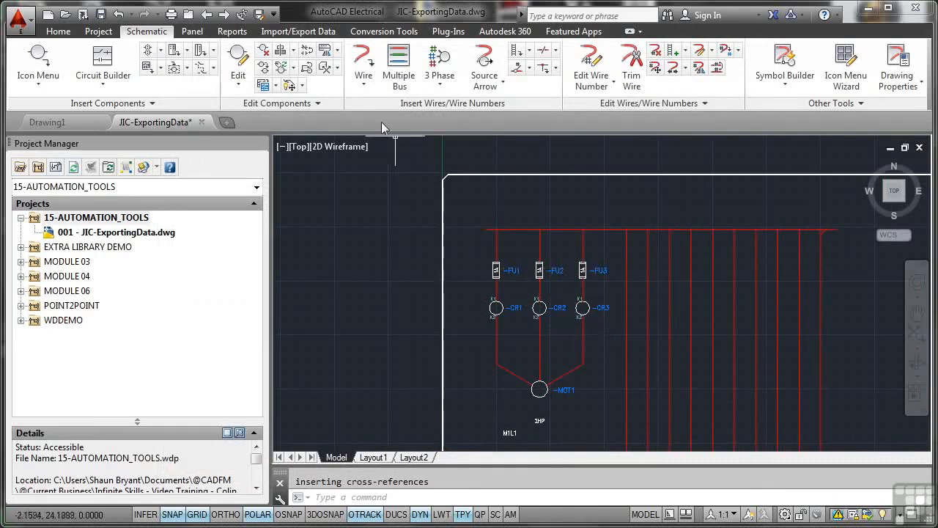
left_click(298, 30)
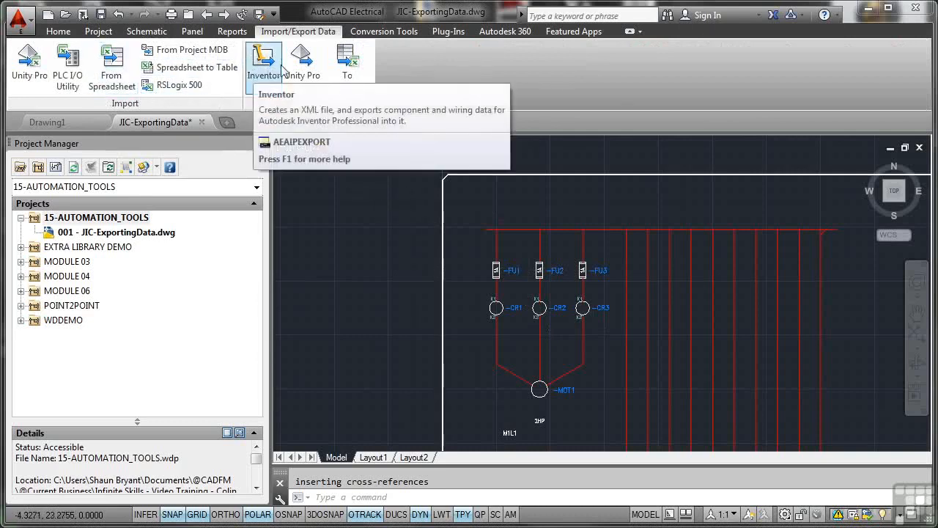
left_click(344, 64)
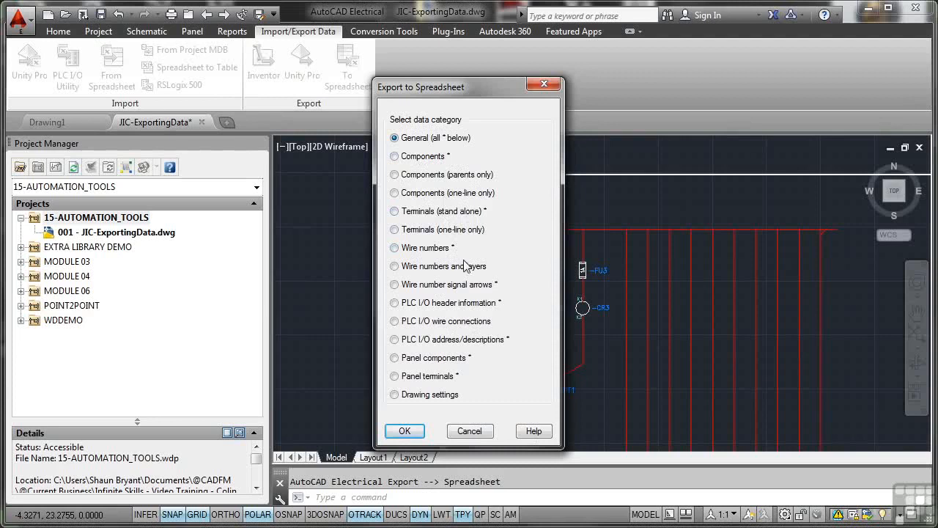
left_click(405, 430)
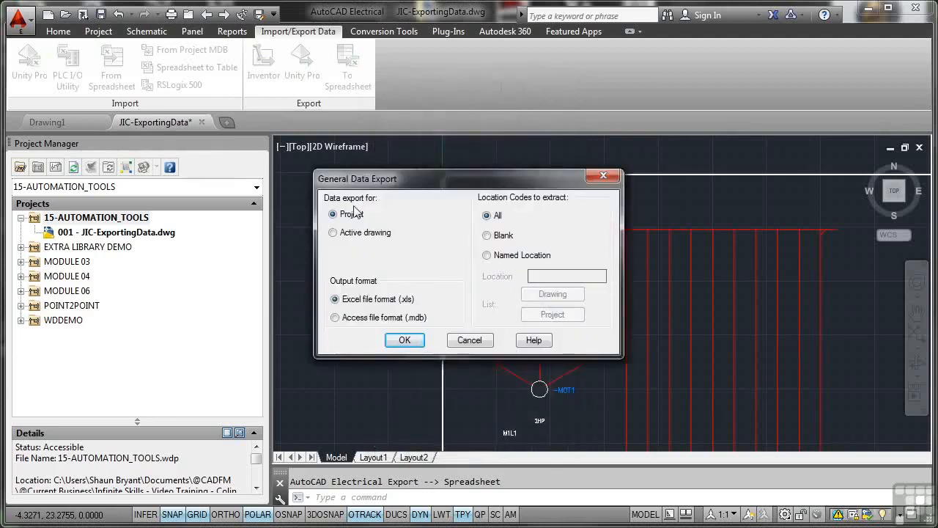
left_click(333, 234)
left_click(405, 340)
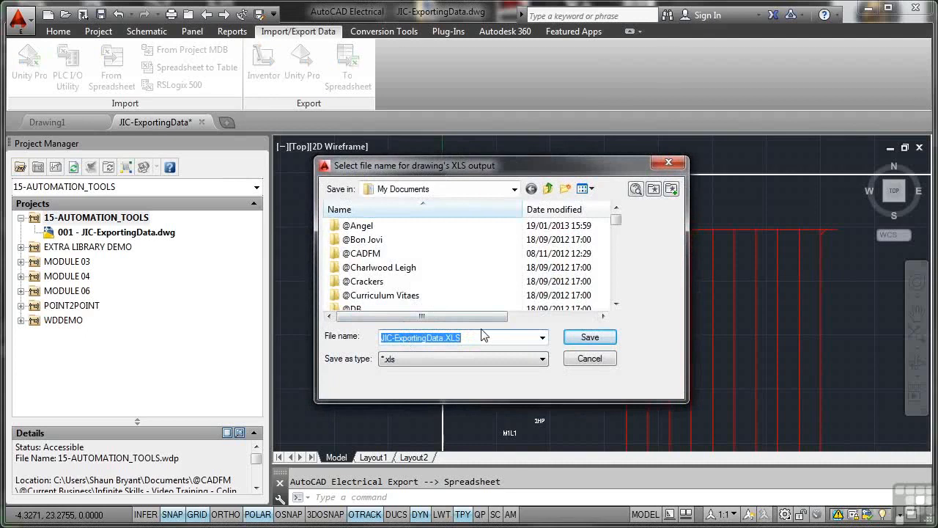
- Save the exported data as JIC-ExportingData.XLS on the Desktop
left_click(515, 189)
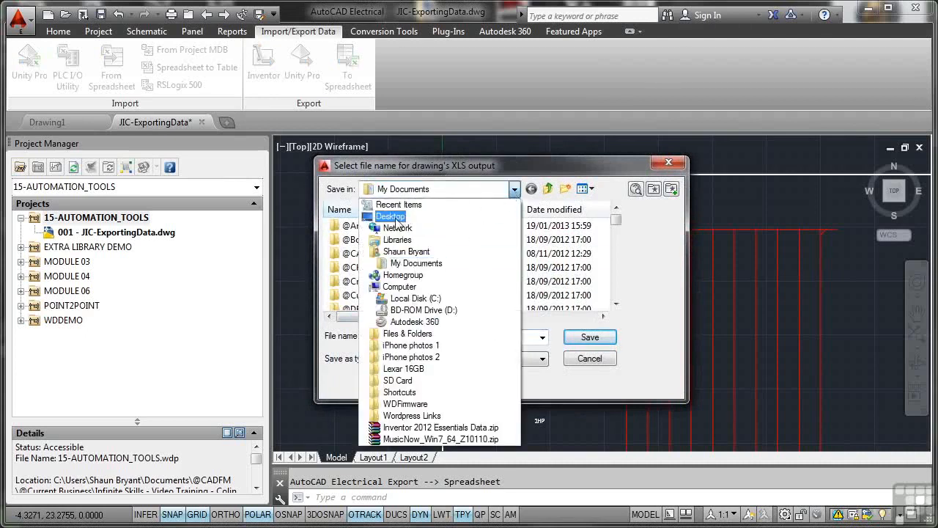
left_click(393, 217)
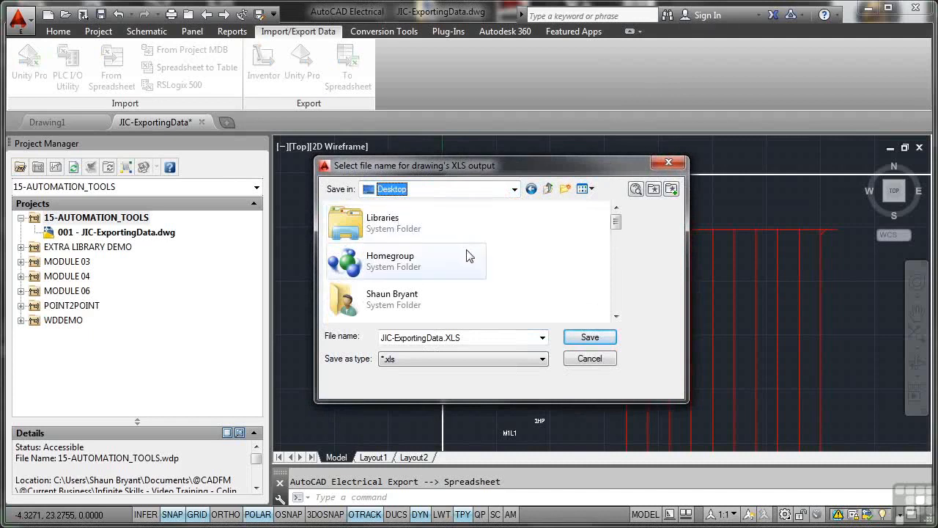
left_click(590, 337)
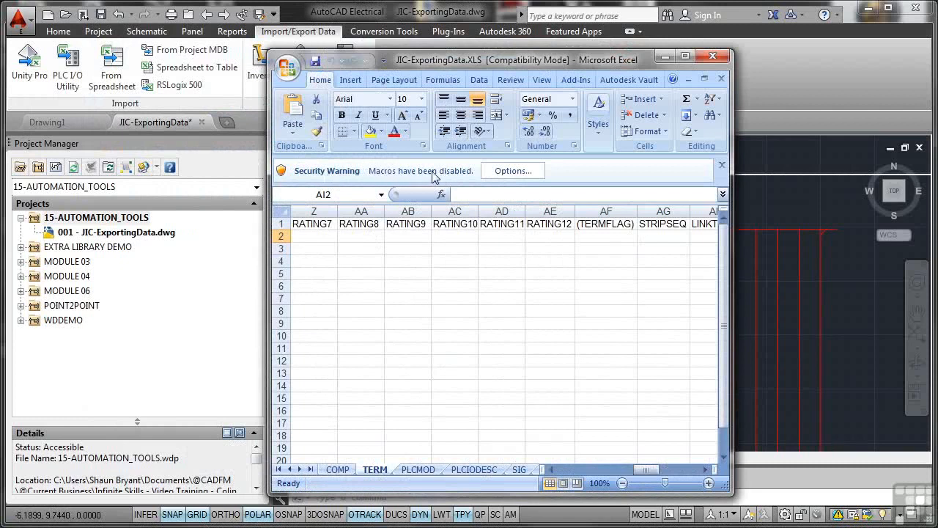
- In Excel, enable the blocked macro content of the JIC-ExportingData.XLS workbook
left_click(513, 171)
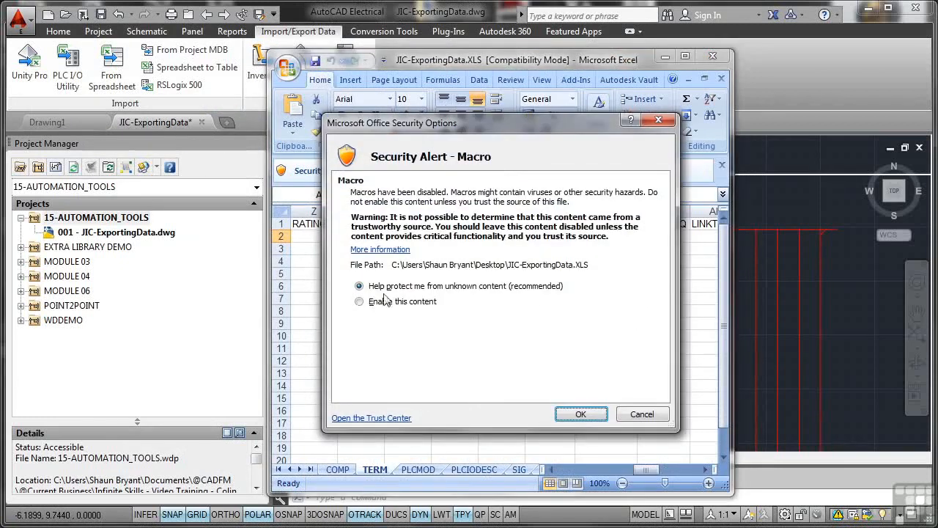
left_click(360, 301)
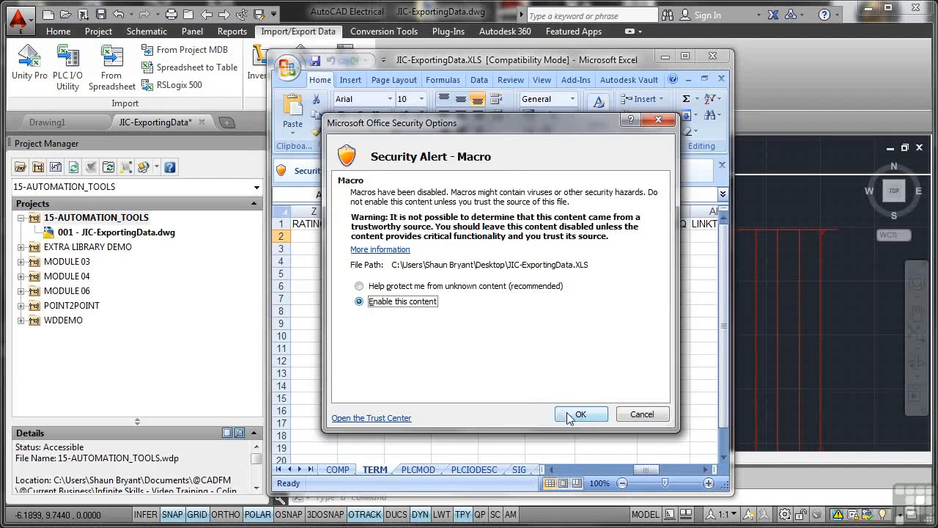
left_click(579, 413)
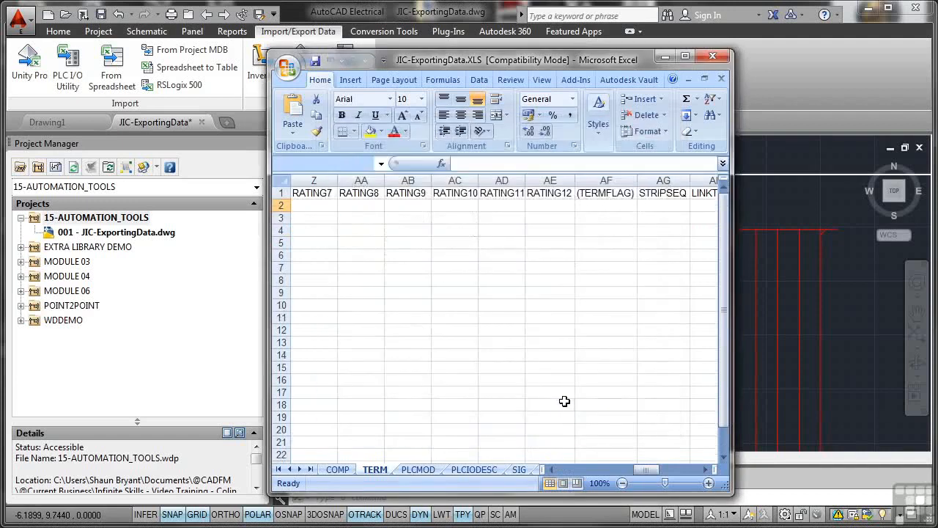
- Look through the COMP, TERM, PLCMOD, PLCIODESC and SIG sheets of the exported workbook
left_click(341, 471)
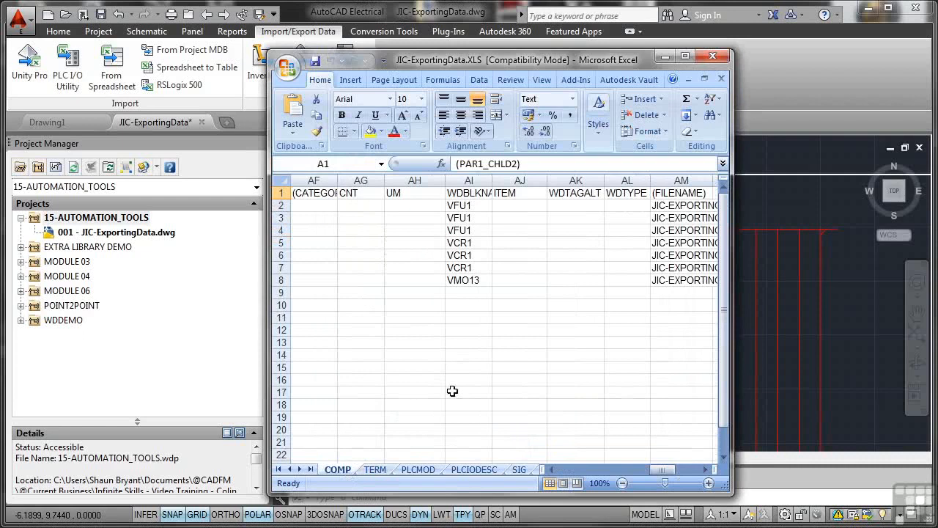
left_click(380, 470)
left_click(404, 473)
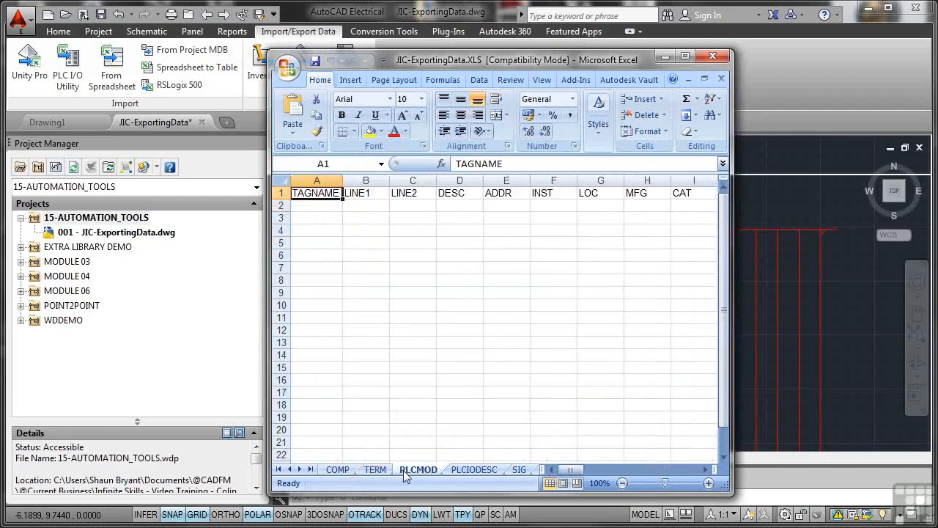
left_click(466, 471)
left_click(519, 471)
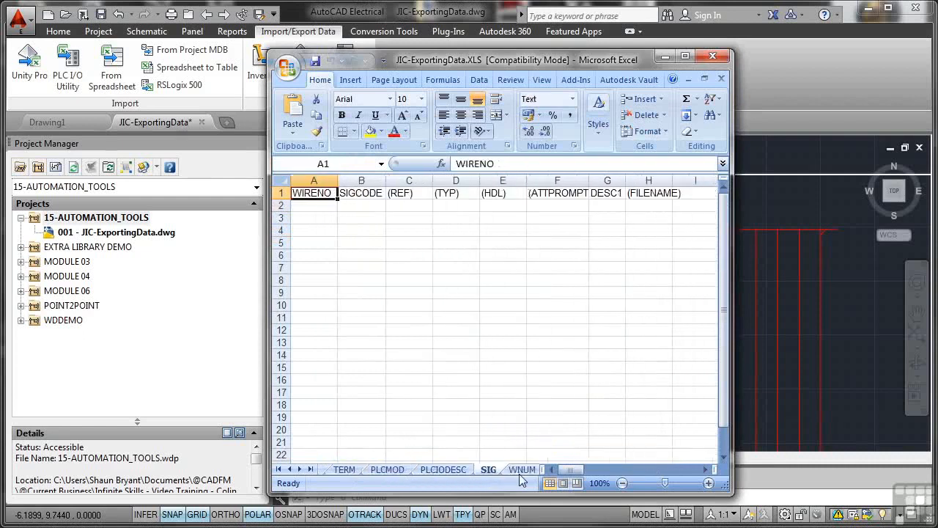
left_click(349, 472)
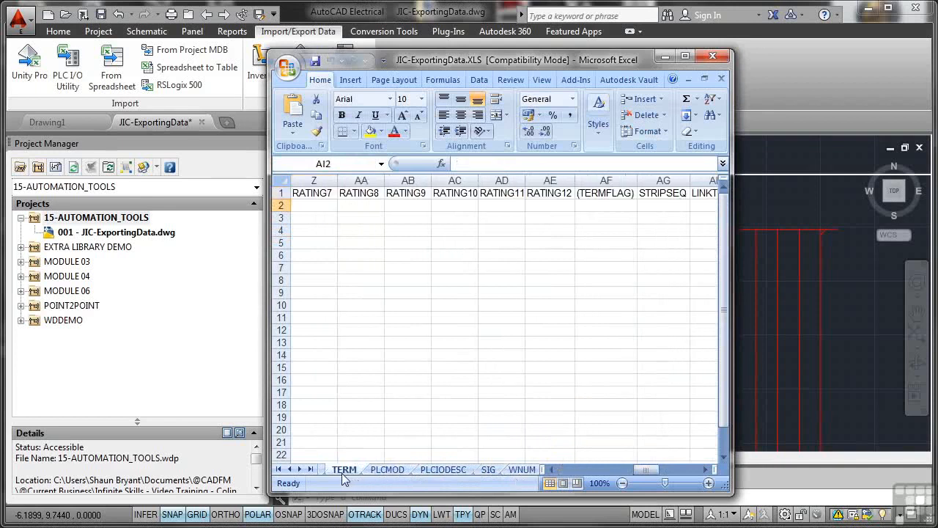
left_click(386, 473)
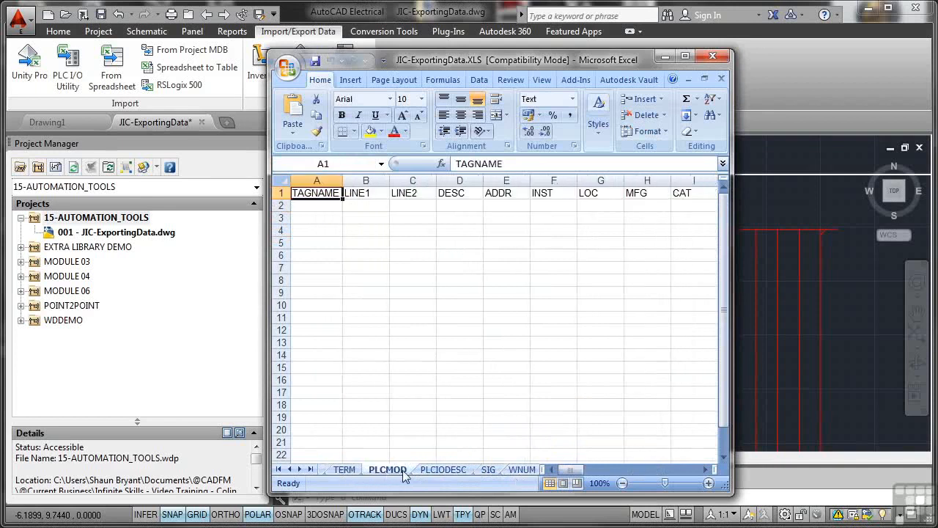
left_click(440, 472)
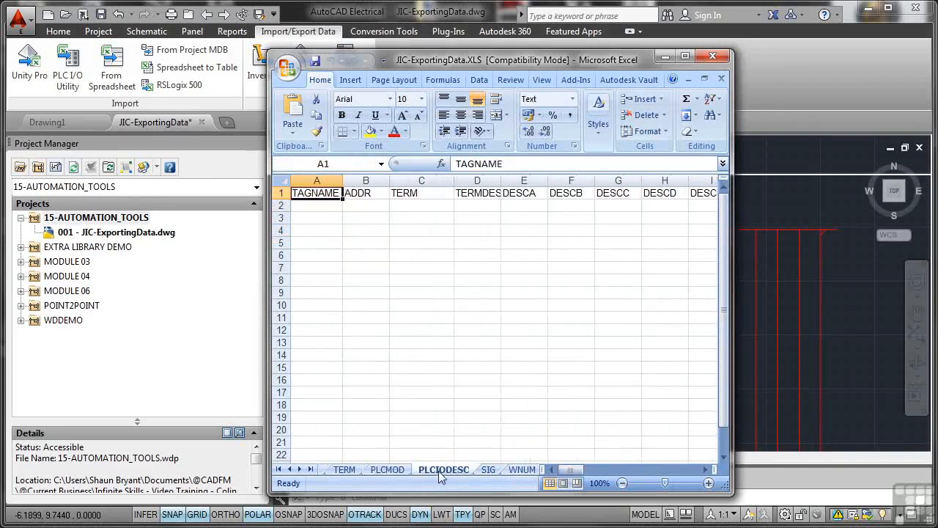
left_click(488, 470)
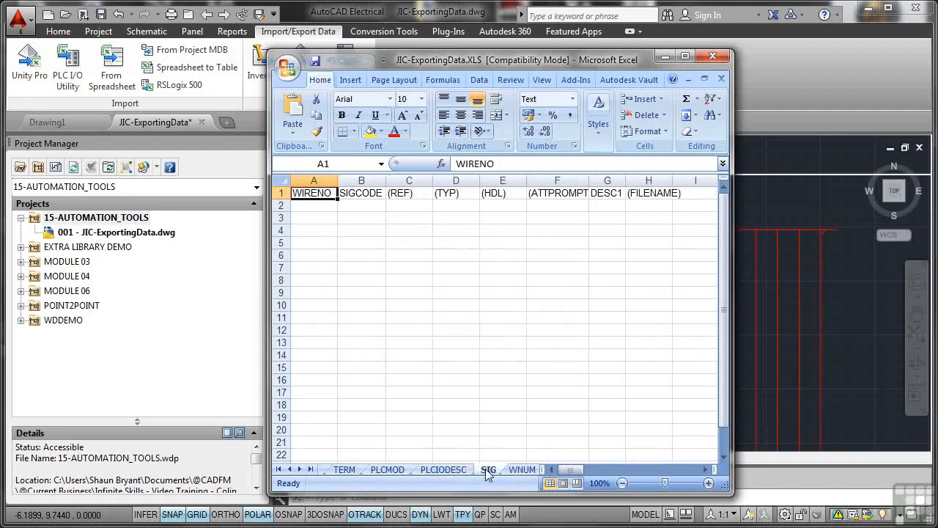
- Return to the COMP sheet and examine its component columns through the drawing file name column
left_click(291, 470)
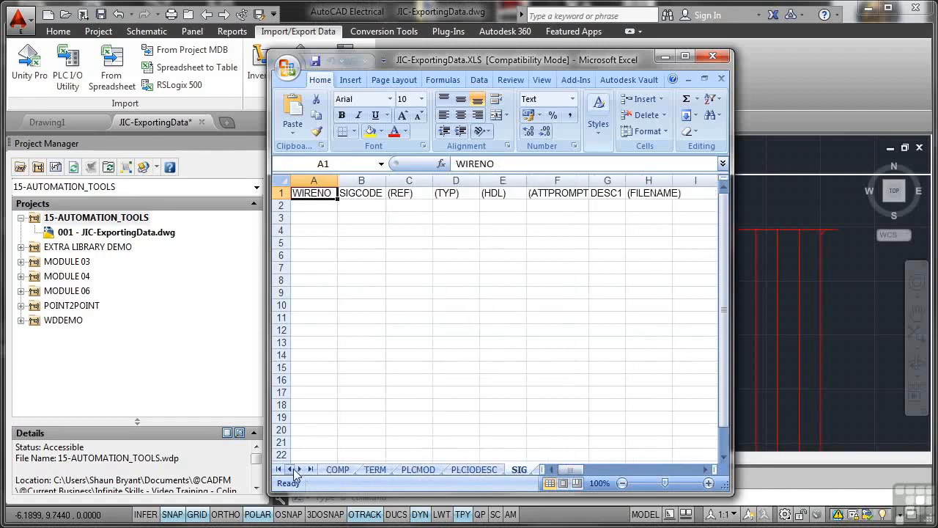
left_click(337, 470)
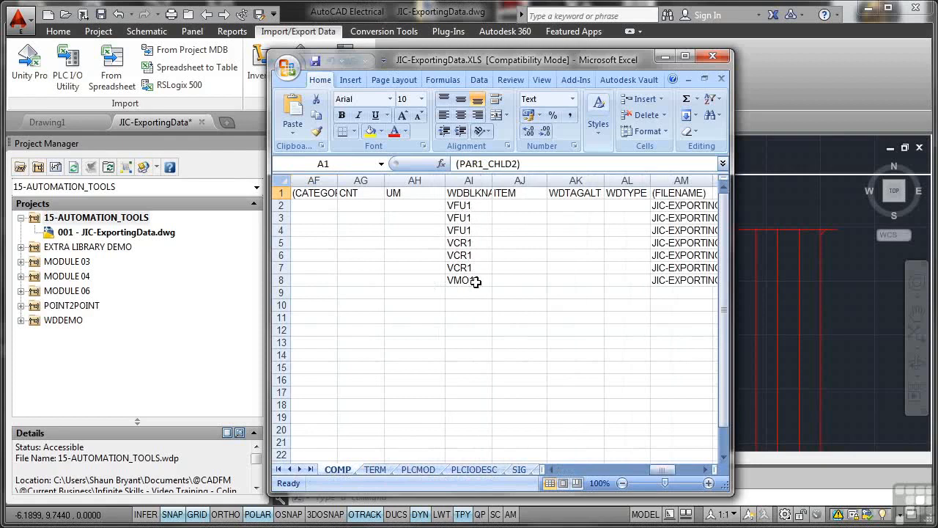
left_click(704, 470)
left_click(704, 469)
left_click(704, 470)
left_click(704, 470)
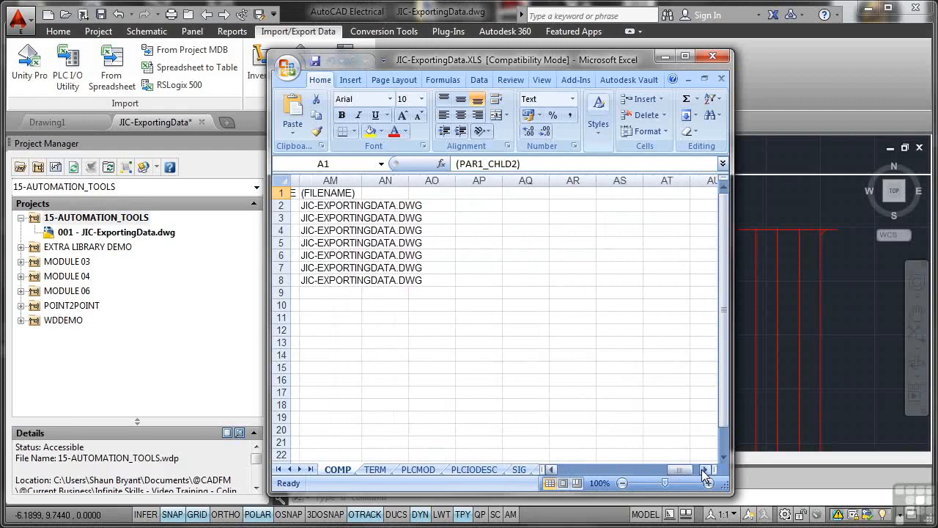
left_click(705, 470)
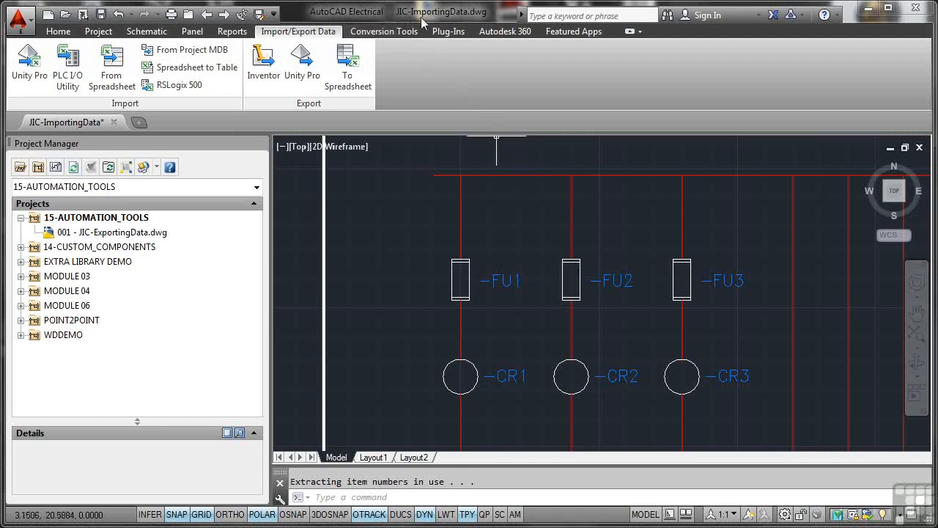
- Add the active drawing JIC-ImportingData.dwg to the 15-AUTOMATION_TOOLS project and apply the project default values to its drawing settings
left_click(94, 218)
right_click(93, 218)
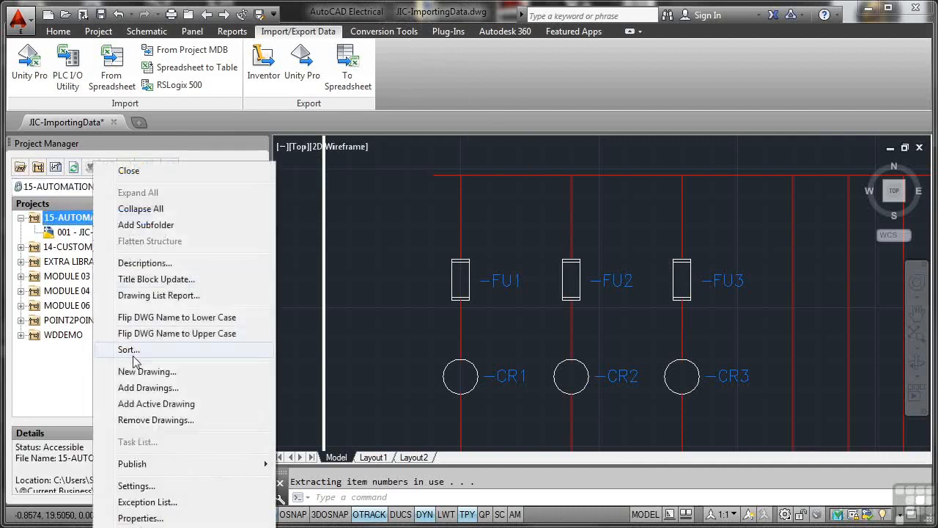
left_click(149, 404)
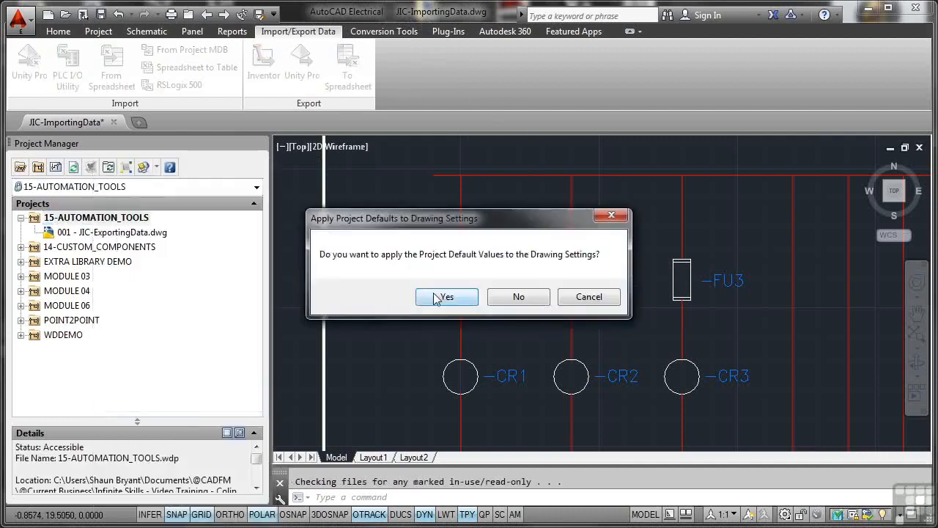
left_click(425, 297)
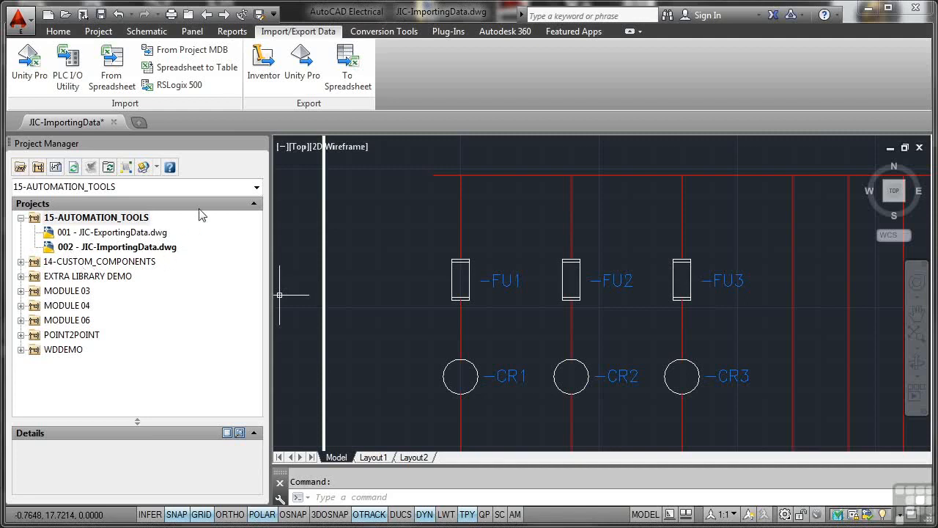
- Export the General data category of the active drawing in Excel format, saving it as JIC-ImportingData.XLS on the Desktop
left_click(344, 76)
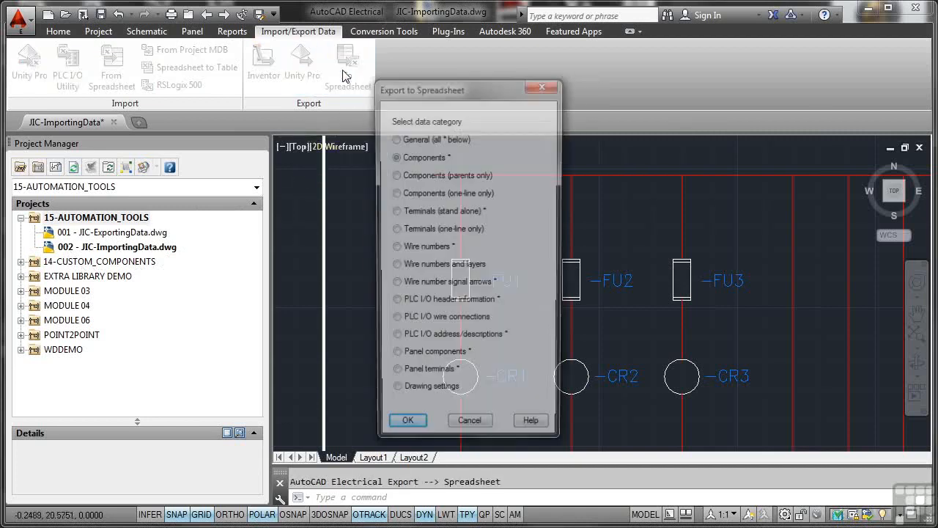
left_click(395, 138)
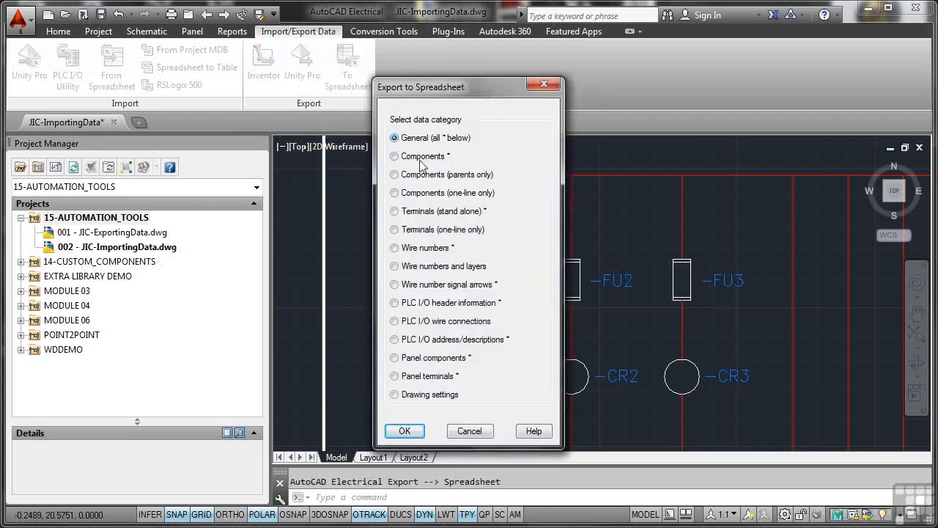
left_click(408, 431)
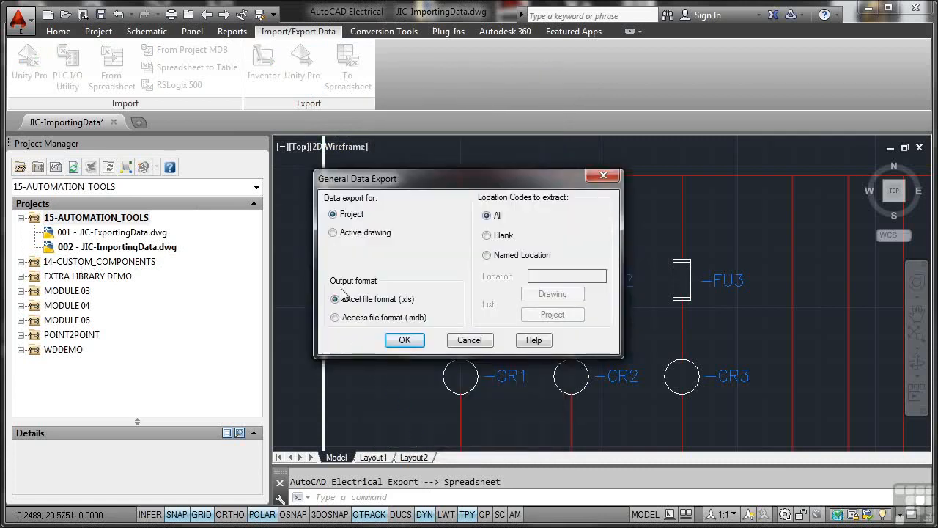
left_click(335, 233)
left_click(411, 338)
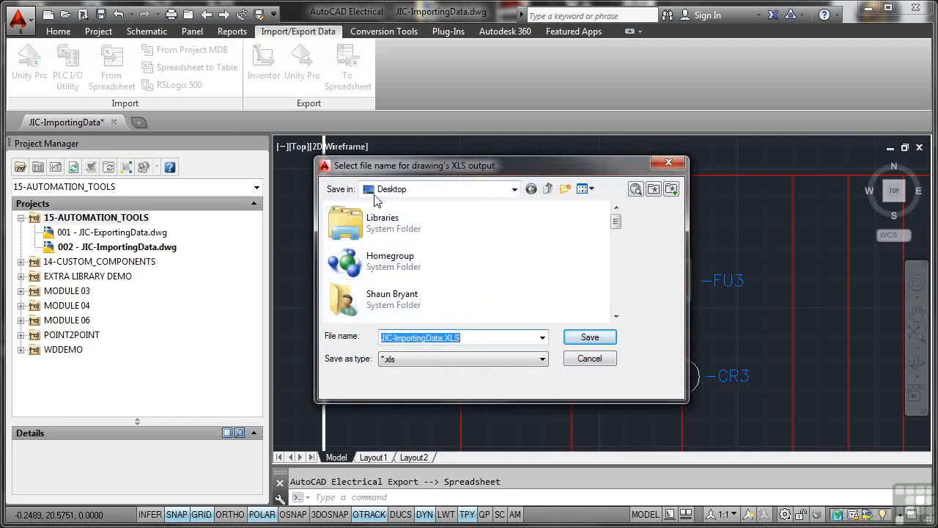
left_click(586, 338)
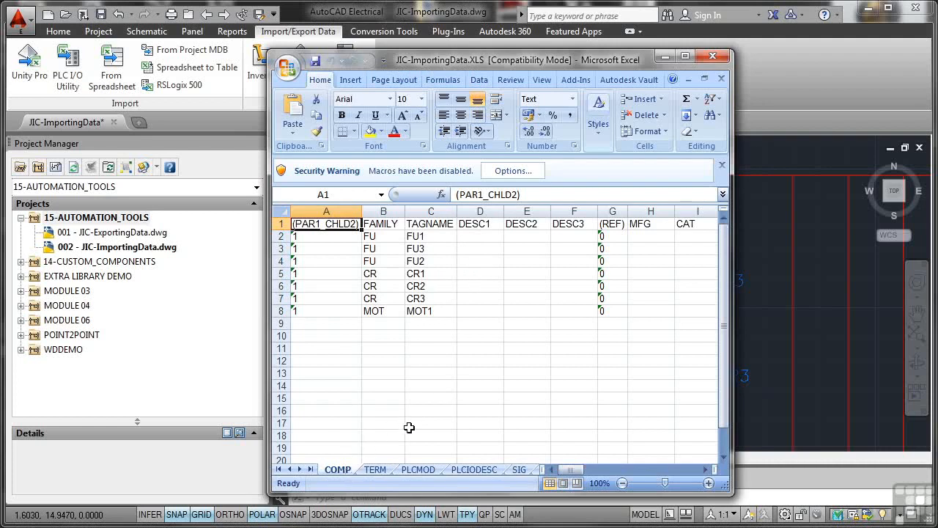
- In Excel, enter FUSE as the DESC1 description for FU1, FU3 and FU2 on the COMP sheet of JIC-ImportingData.XLS
left_click(480, 237)
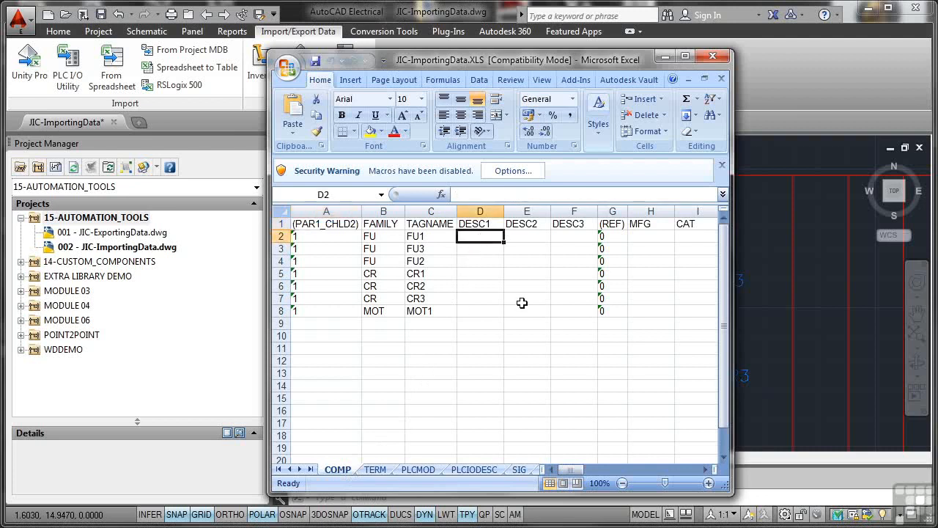
type("FUSE")
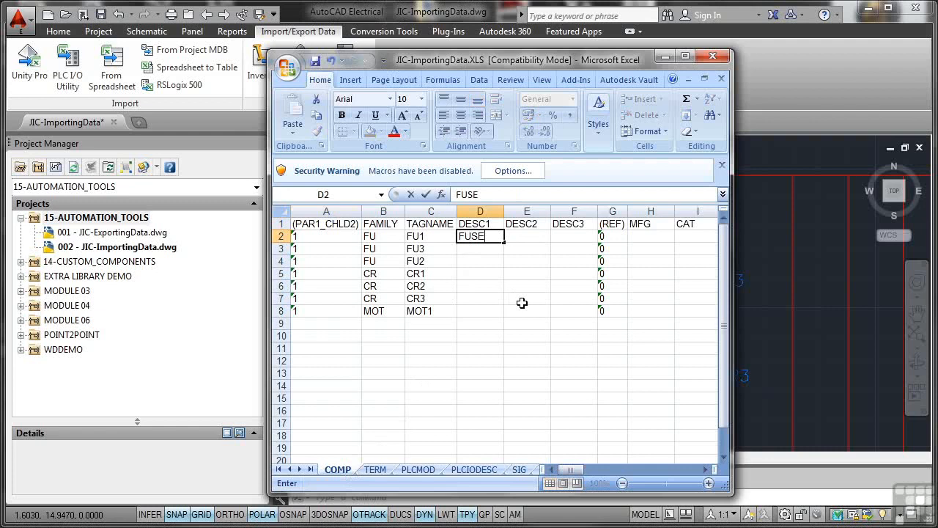
key("Return")
type("FUSE")
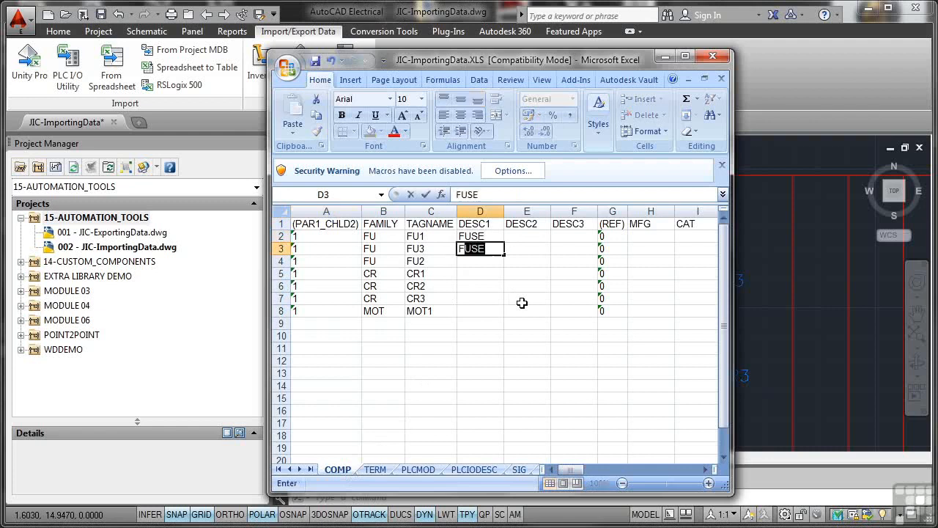
key("Return")
type("FUSE")
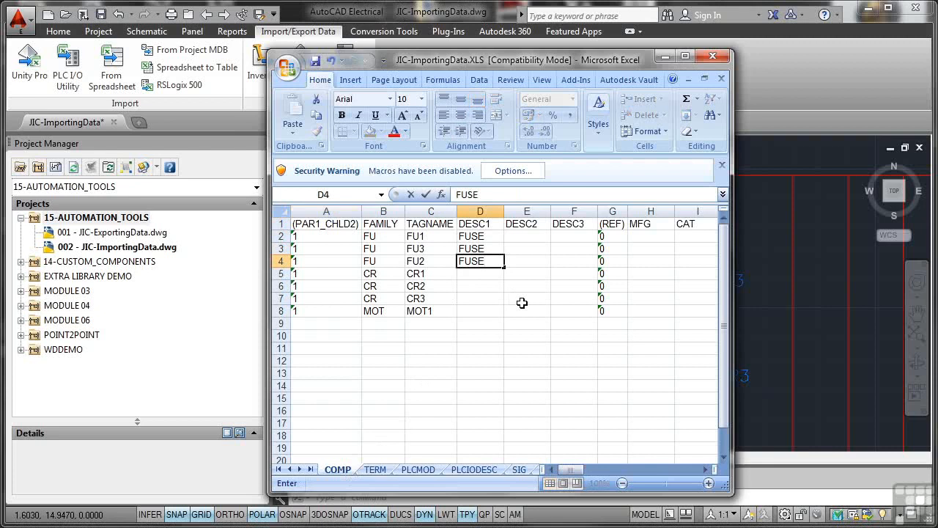
key("Return")
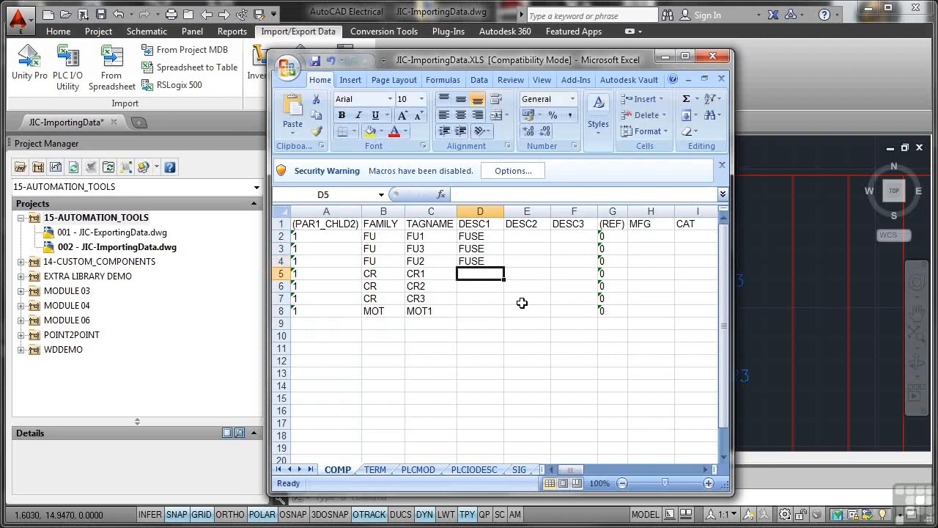
- Fill DESC1 with RELAY for CR1 to CR3 and MOTOR for MOT1, and save the workbook
type("RELAY")
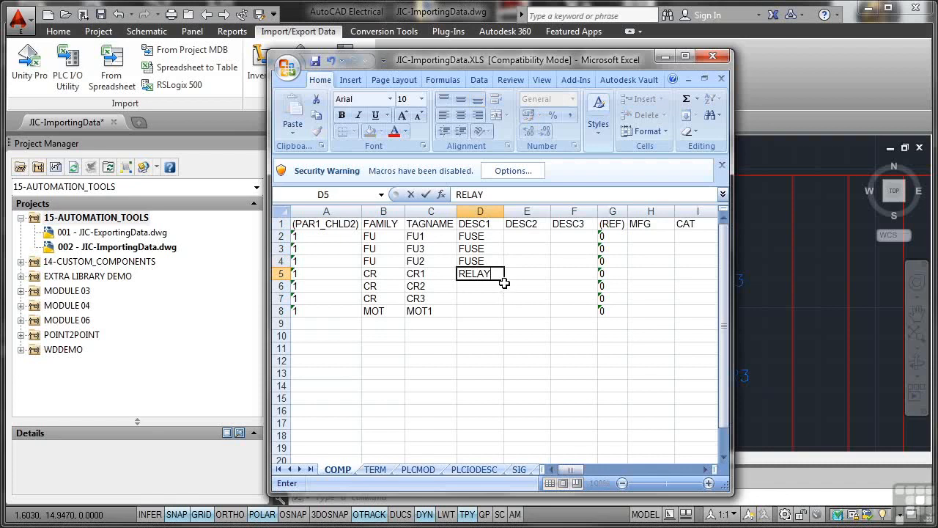
left_click_drag(505, 280, 505, 301)
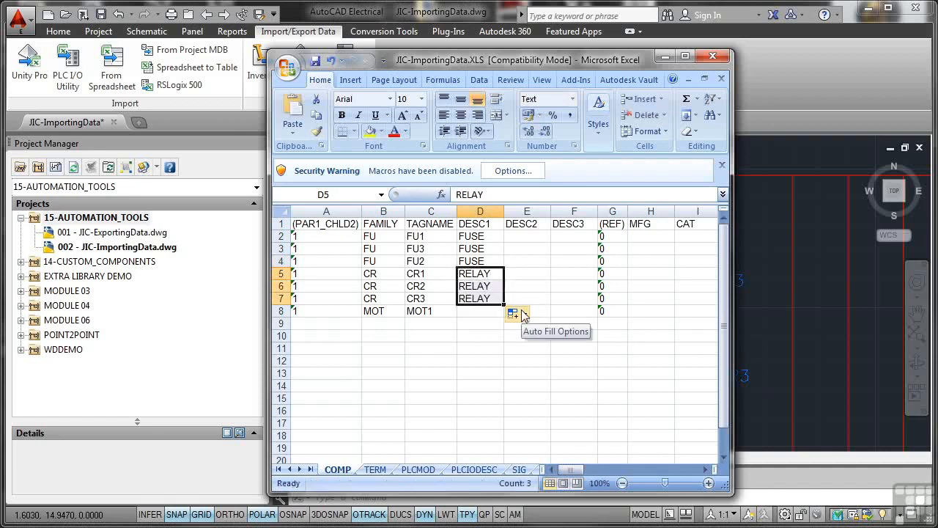
left_click(488, 311)
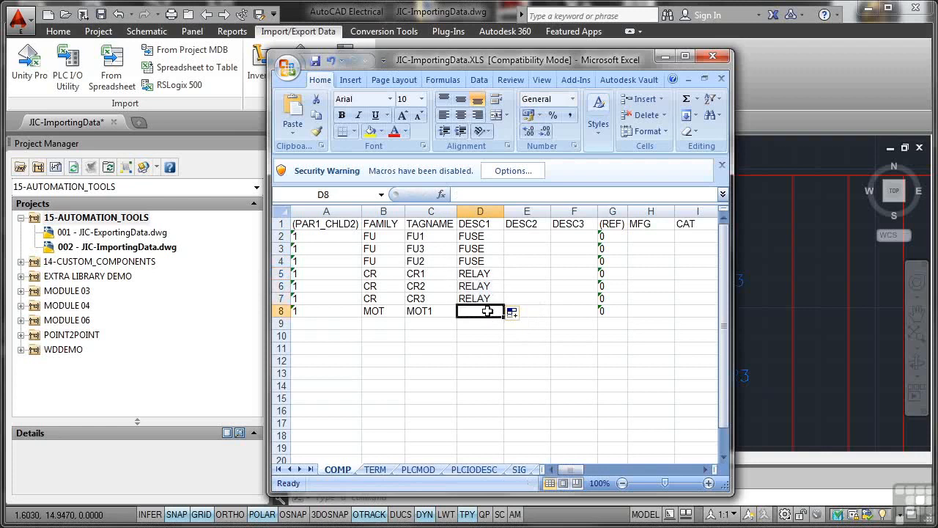
type("MOTOR")
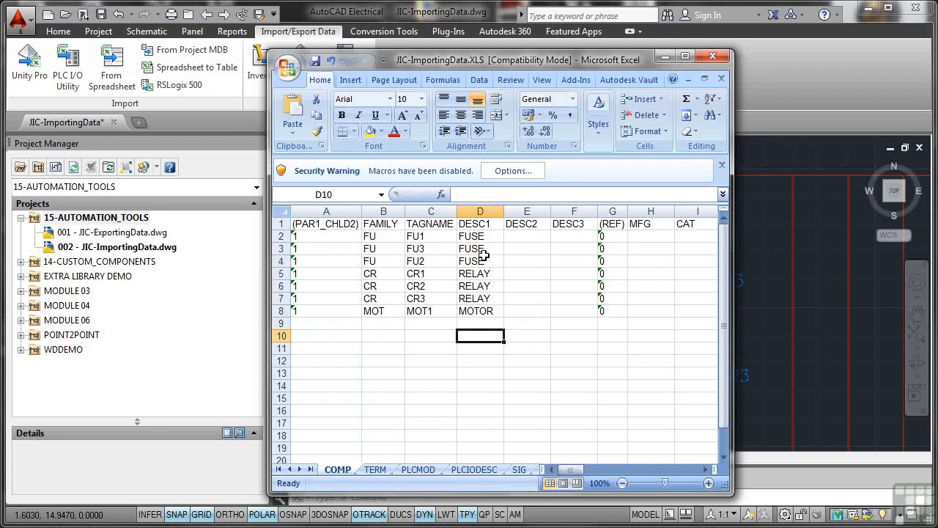
left_click(315, 65)
left_click(662, 56)
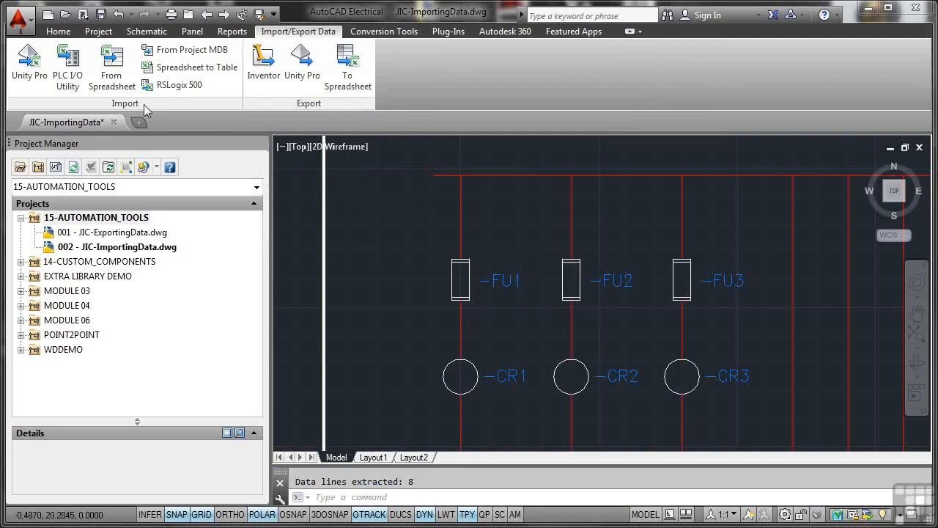
- In AutoCAD Electrical, update only the active drawing from the Desktop's JIC-ImportingData.XLS, with updated tag and wire number values flipped to Fixed
left_click(114, 66)
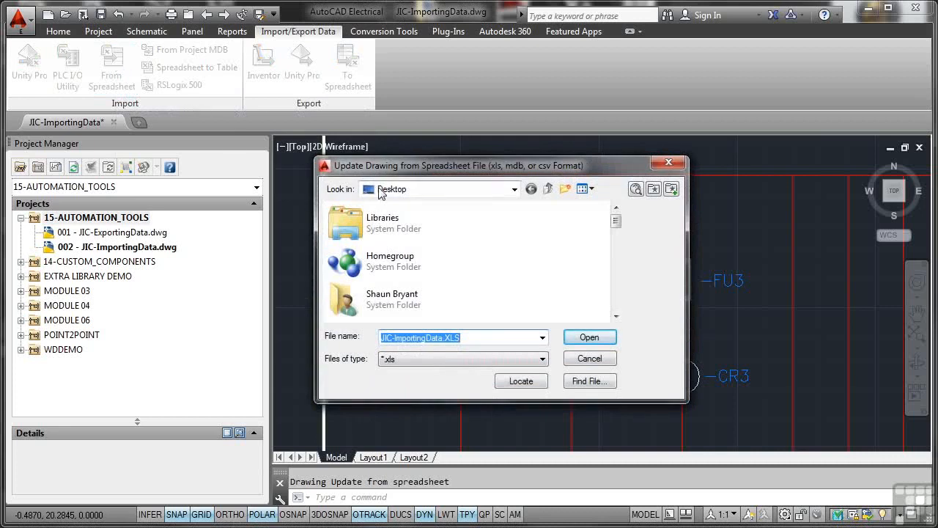
left_click_drag(616, 316, 616, 315)
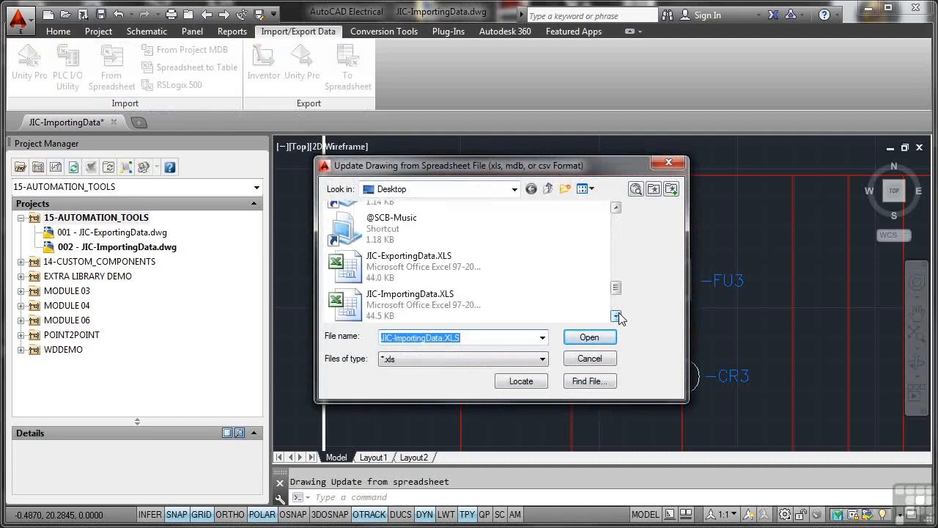
left_click(415, 308)
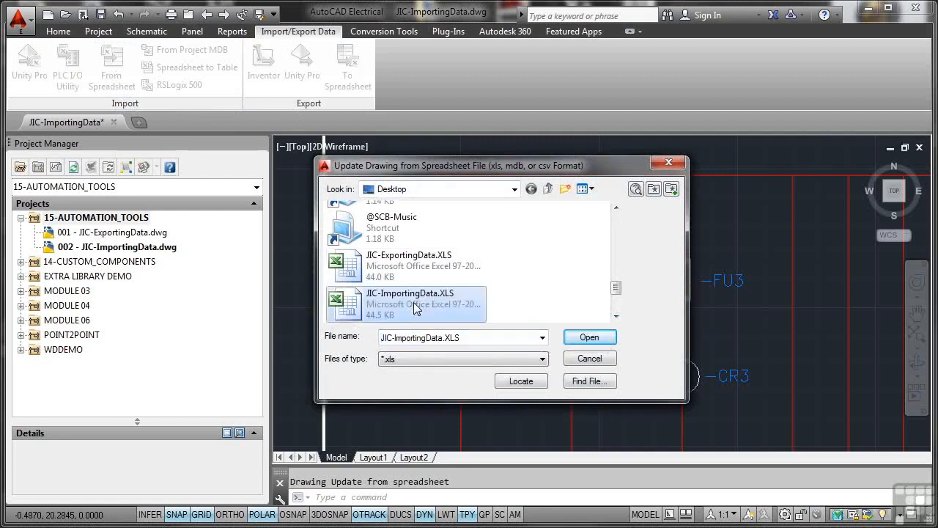
left_click(578, 339)
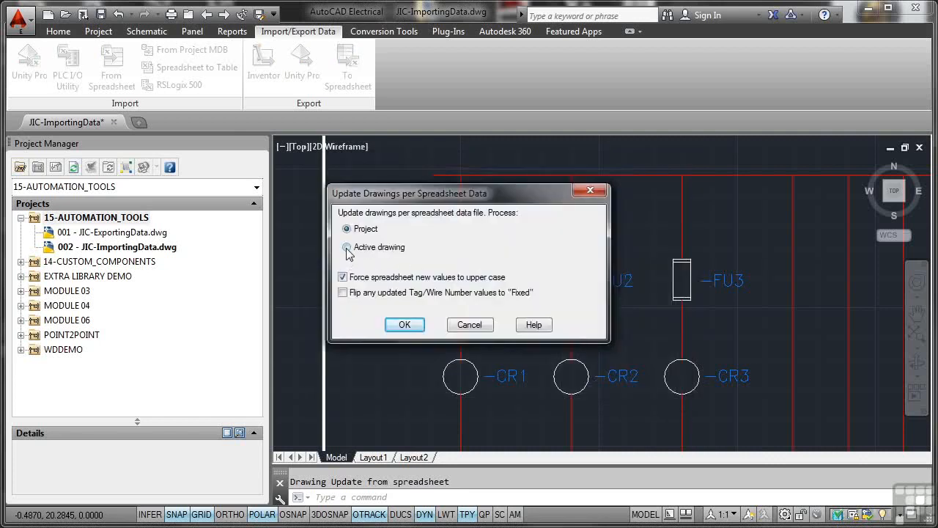
left_click(343, 293)
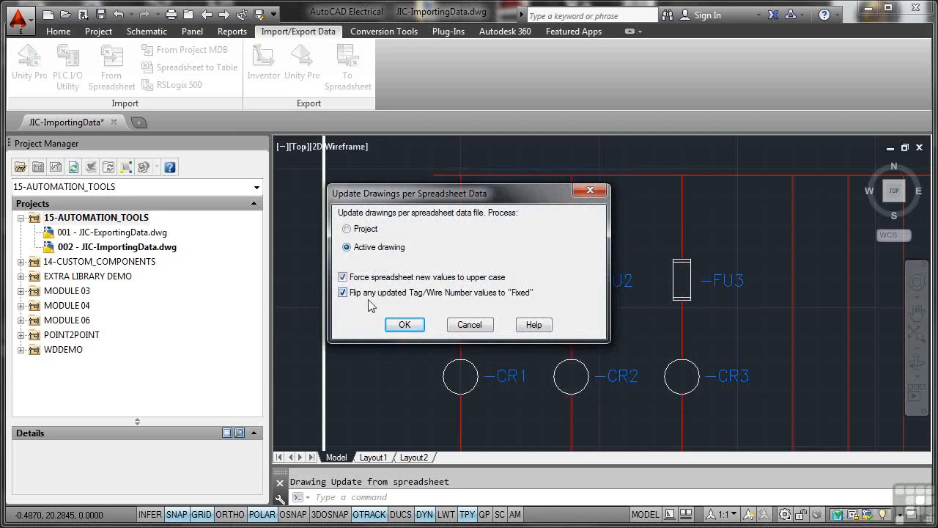
left_click(416, 325)
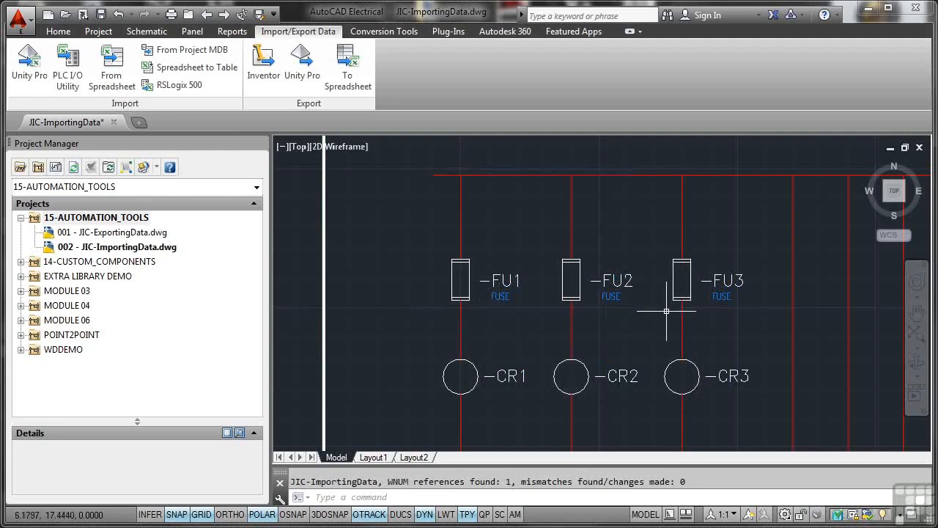
- Check the description lines in the component properties of fuse FU1 and relay CR1, leaving both components unedited
left_click(450, 277)
right_click(452, 280)
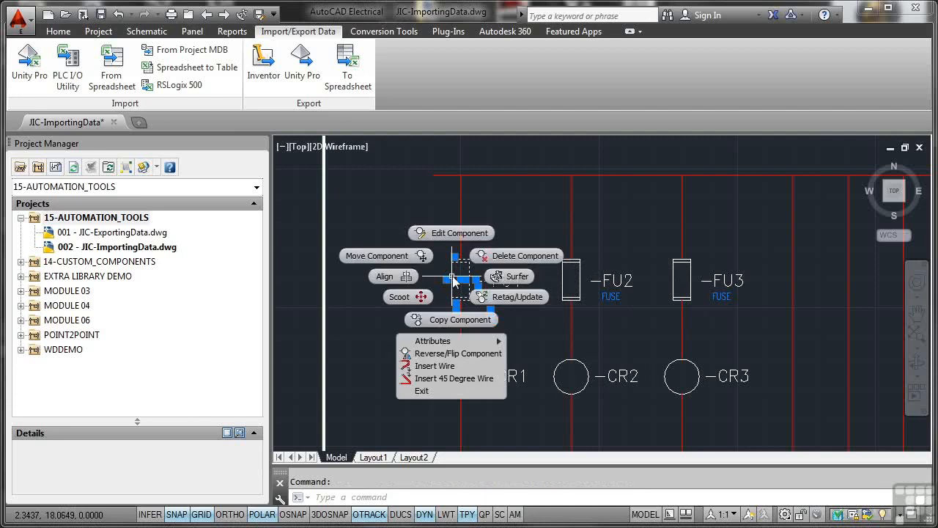
left_click(458, 233)
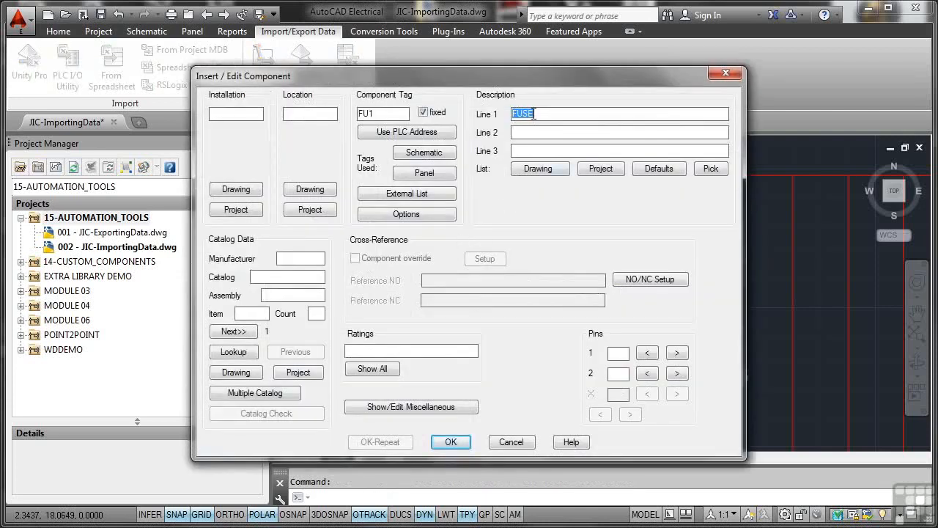
left_click(511, 442)
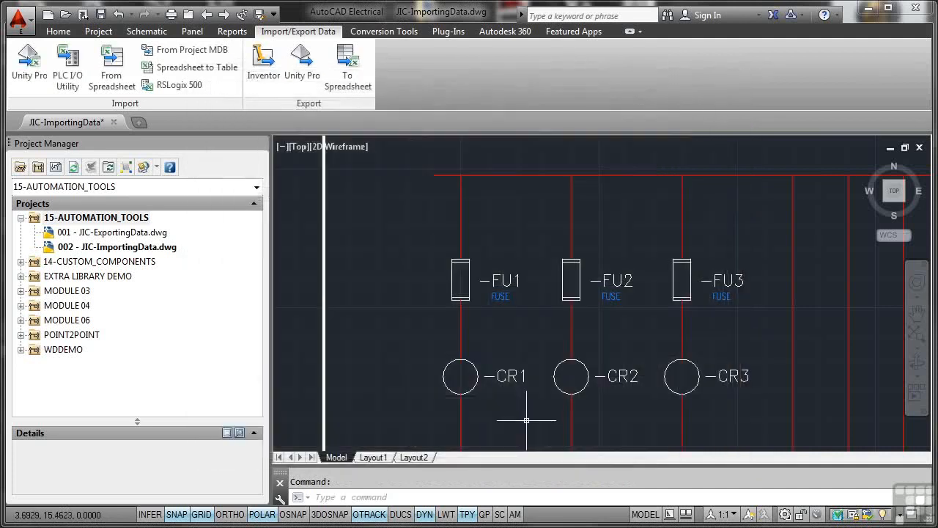
left_click(469, 362)
right_click(469, 362)
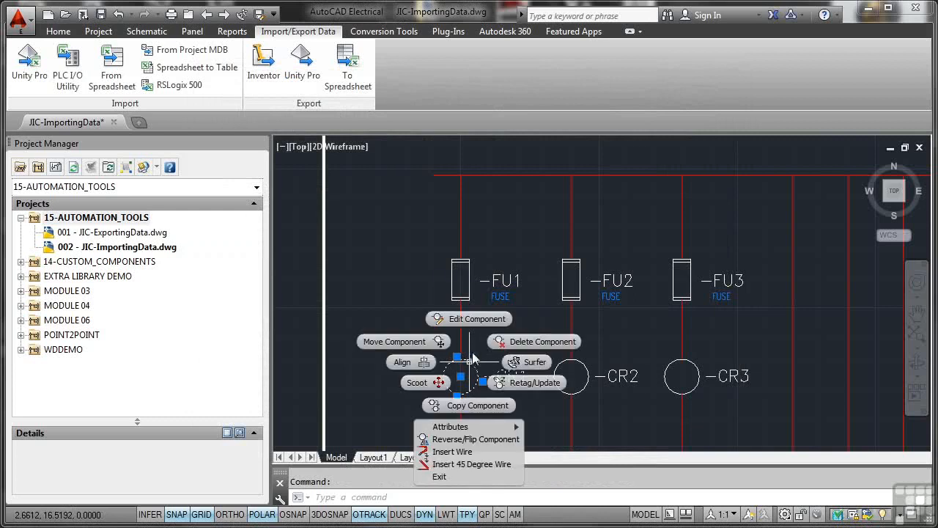
left_click(475, 319)
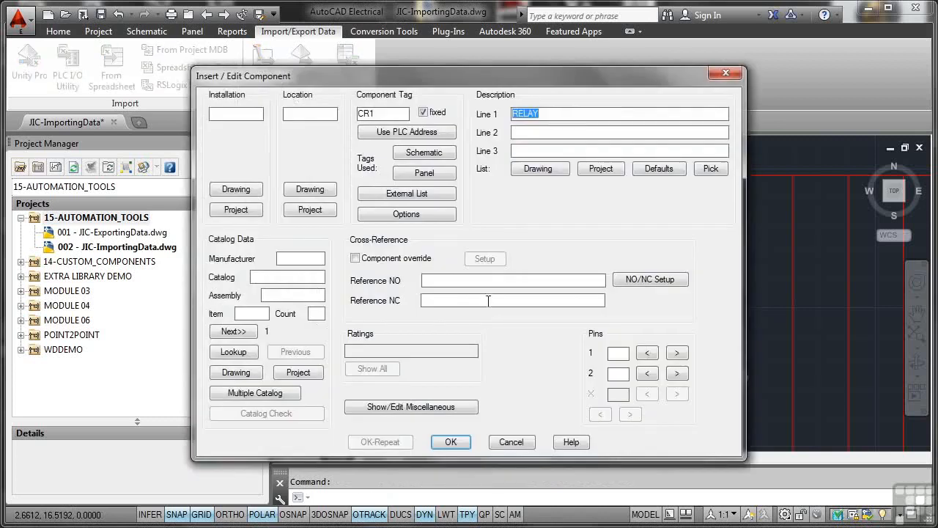
left_click(510, 442)
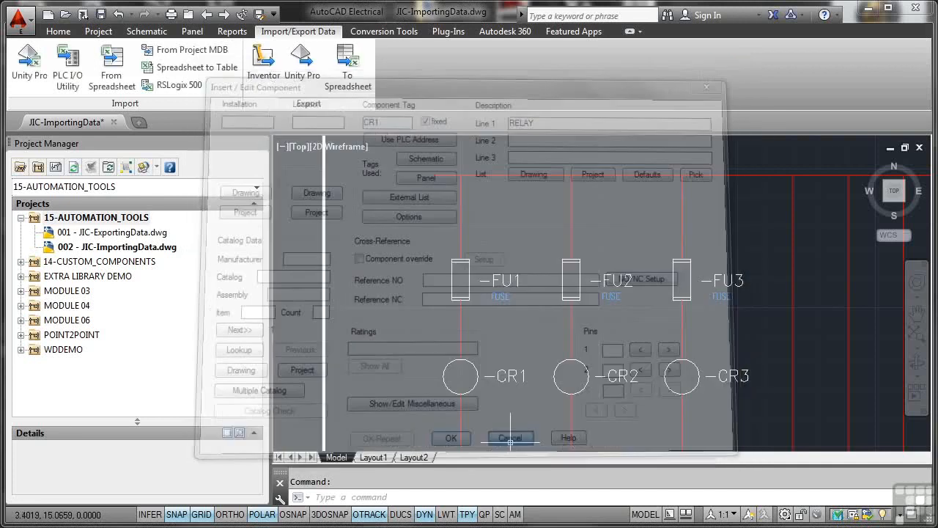